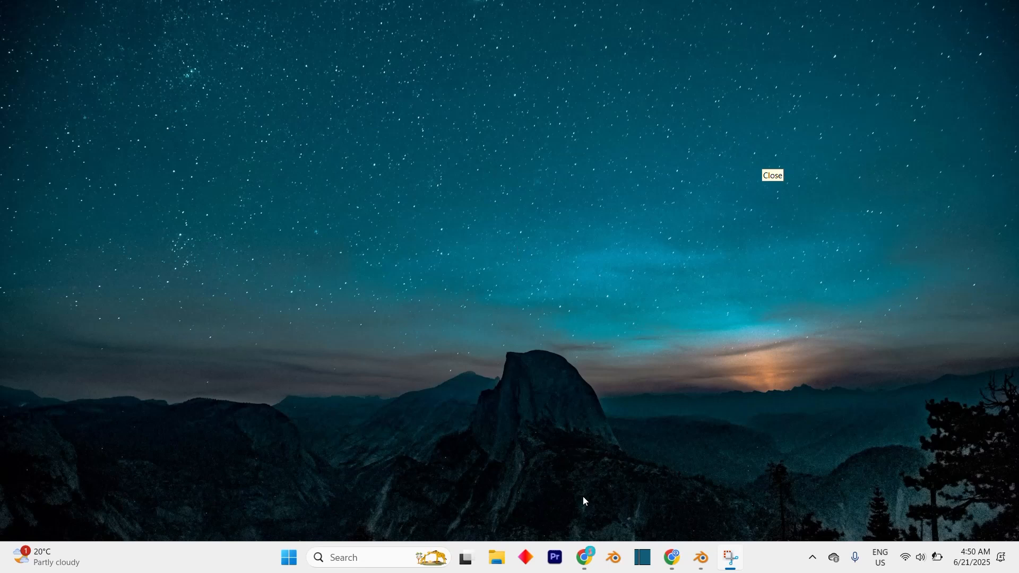
Step: Go to twitch.tv in the browser and open the account sign-up form
click(390, 267)
text(t)
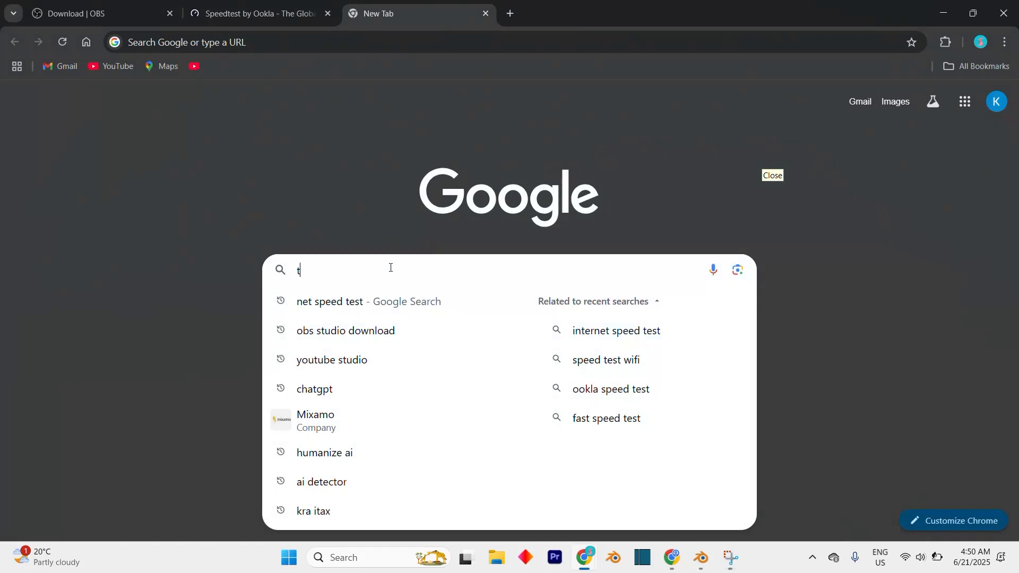
text(witc)
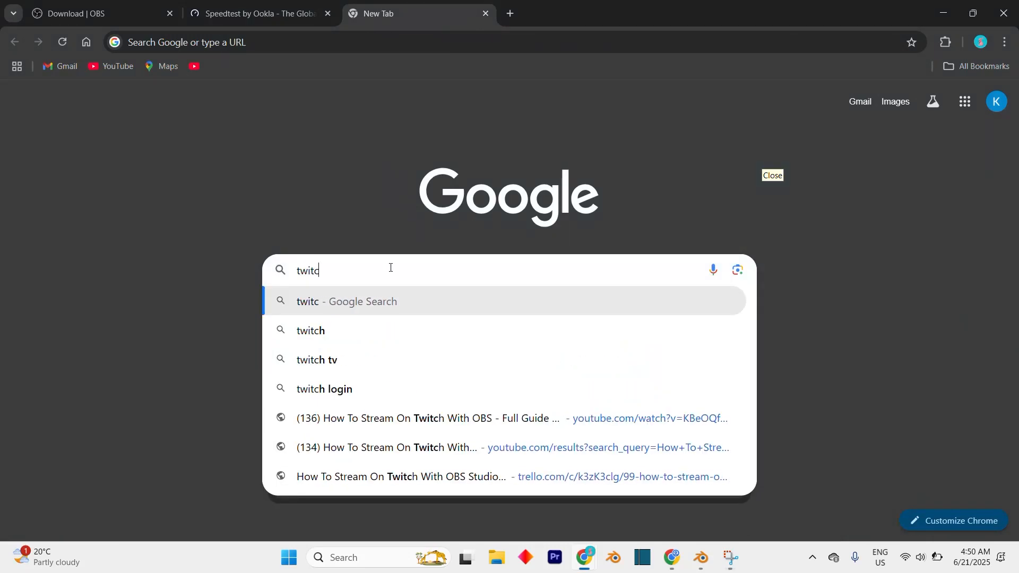
text(h.tv)
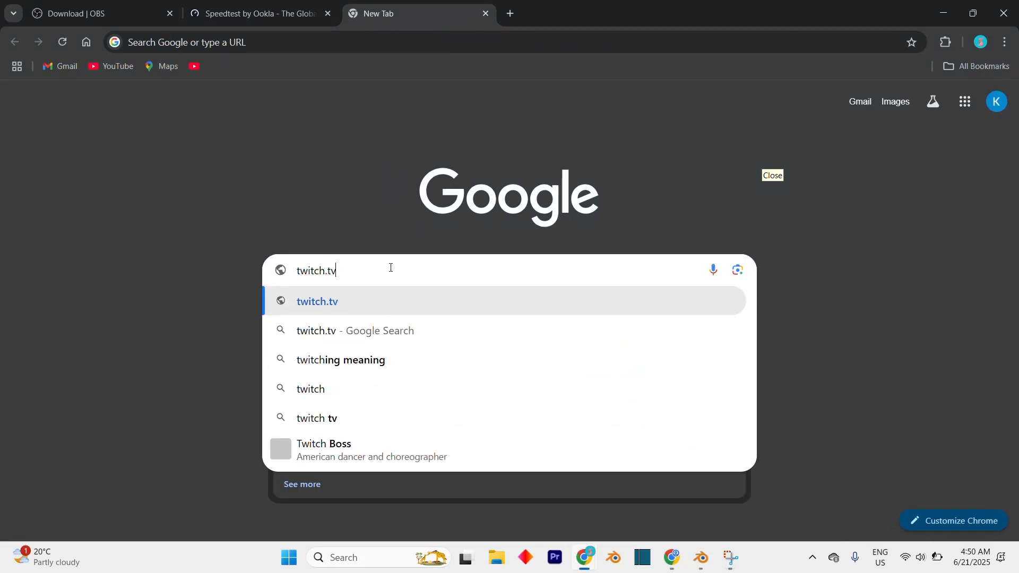
key(Return)
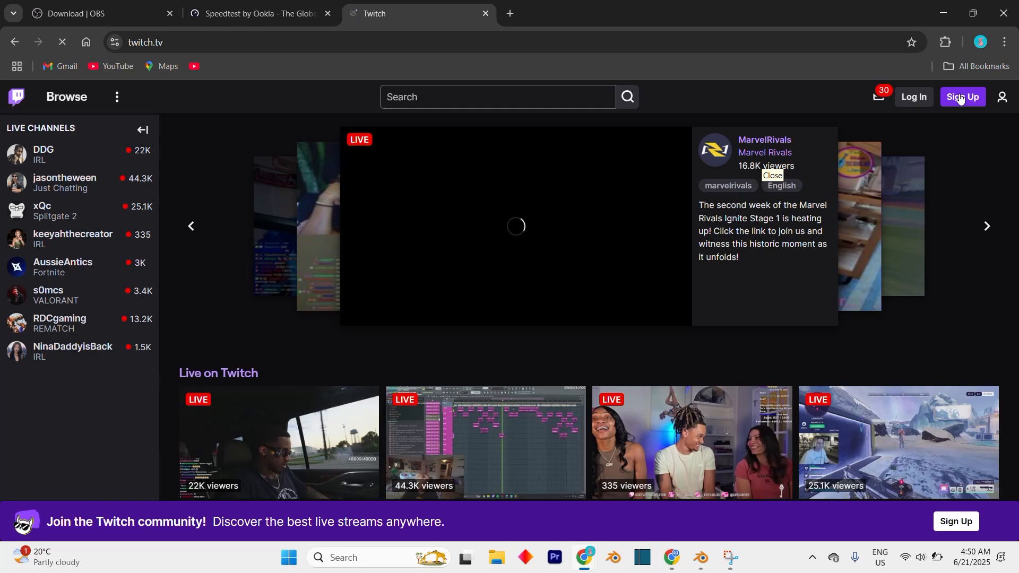
click(964, 97)
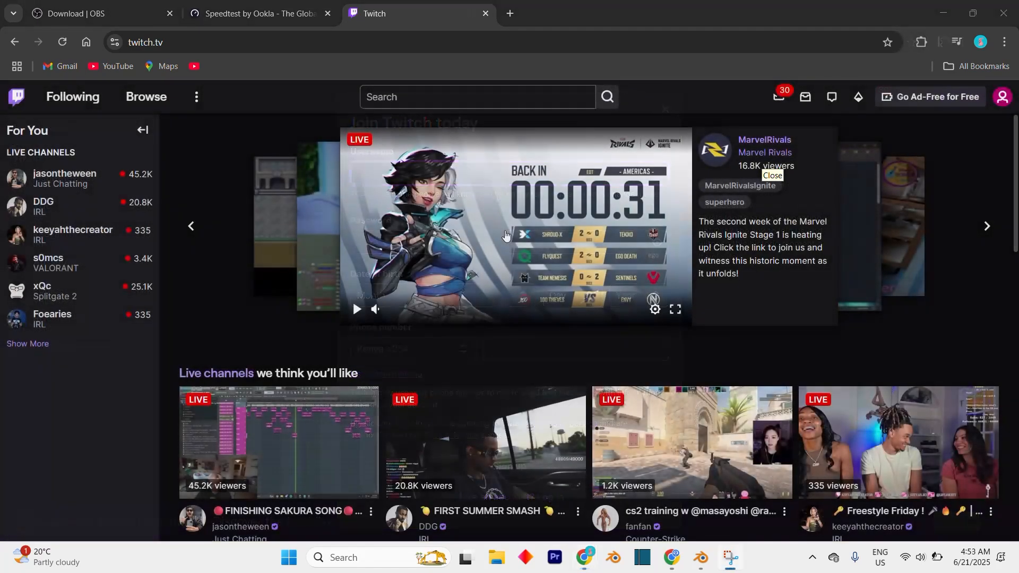
Step: Open the Stream settings of the Twitch Creator Dashboard from the account's profile
click(1006, 97)
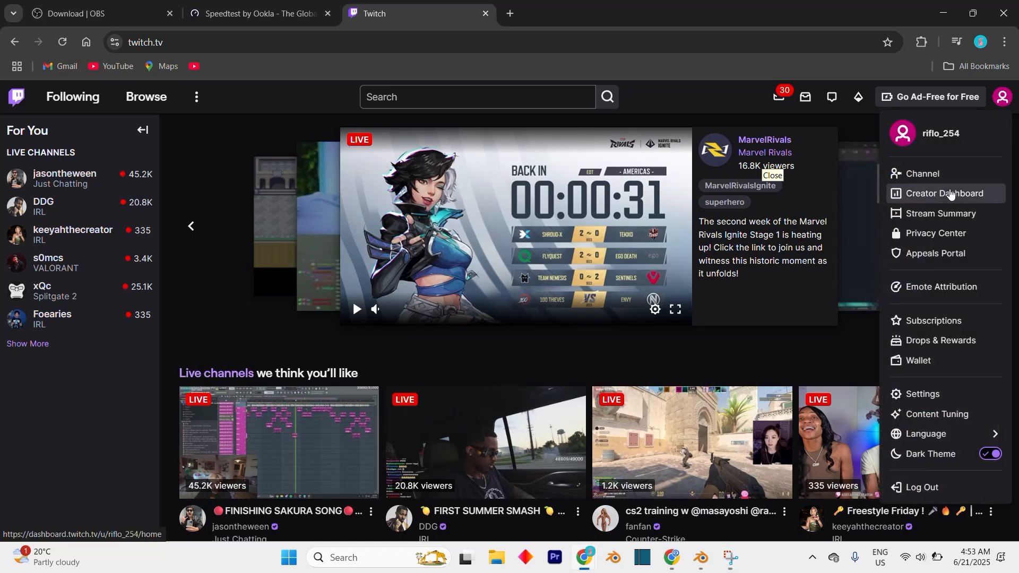
click(947, 194)
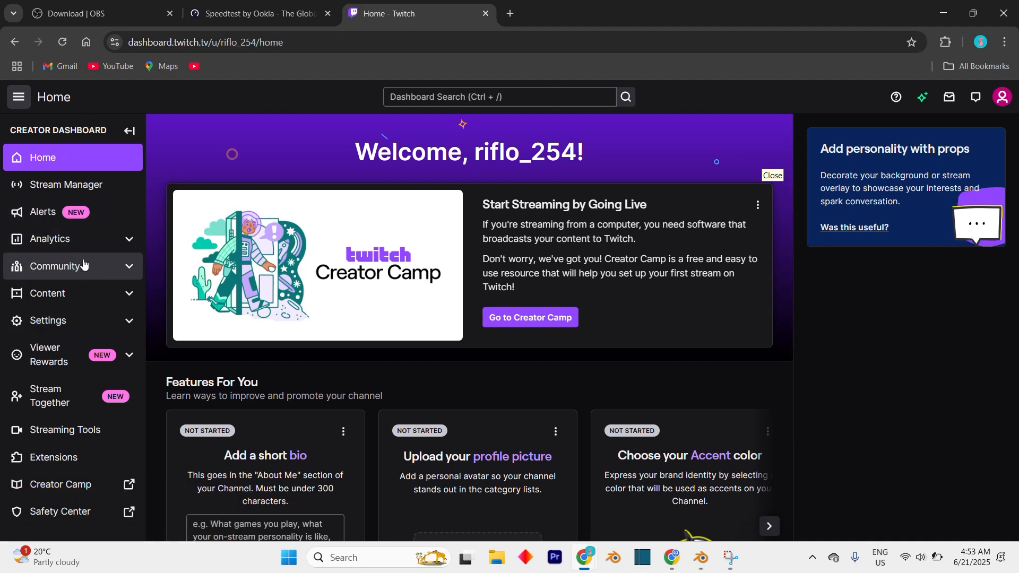
click(61, 321)
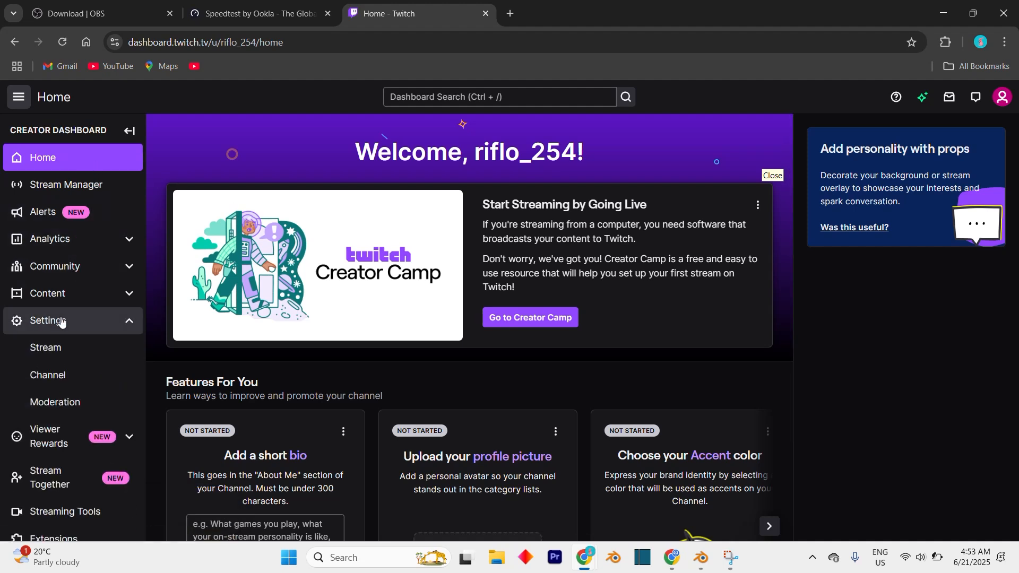
click(81, 352)
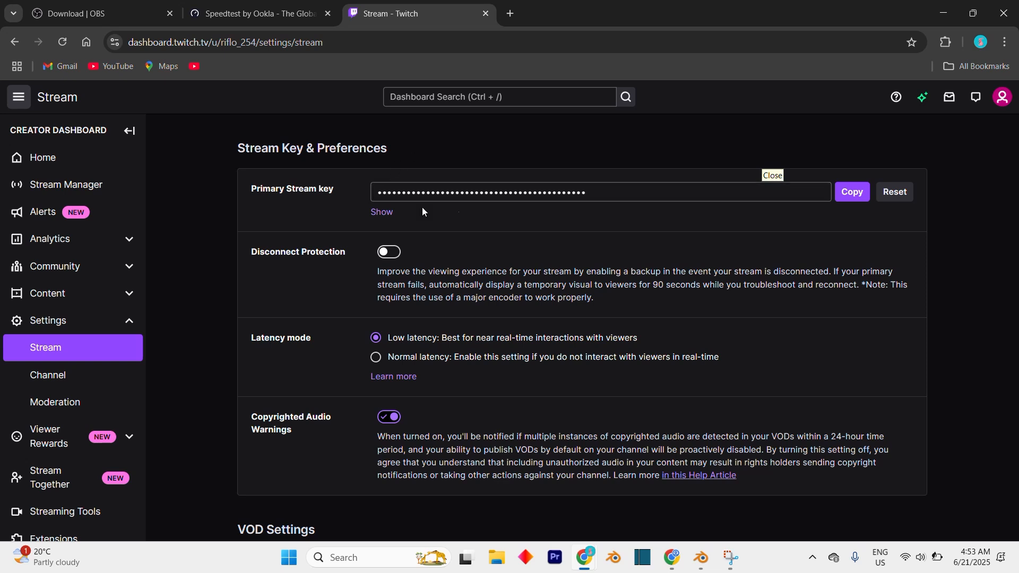
Step: Copy the primary stream key from the Stream Key & Preferences section
drag(595, 192, 365, 184)
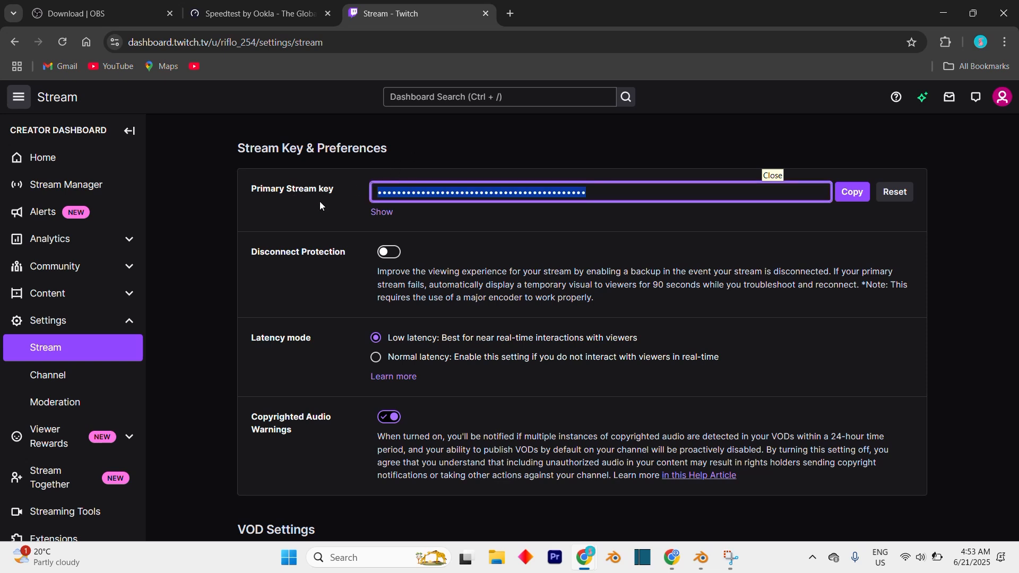
click(634, 194)
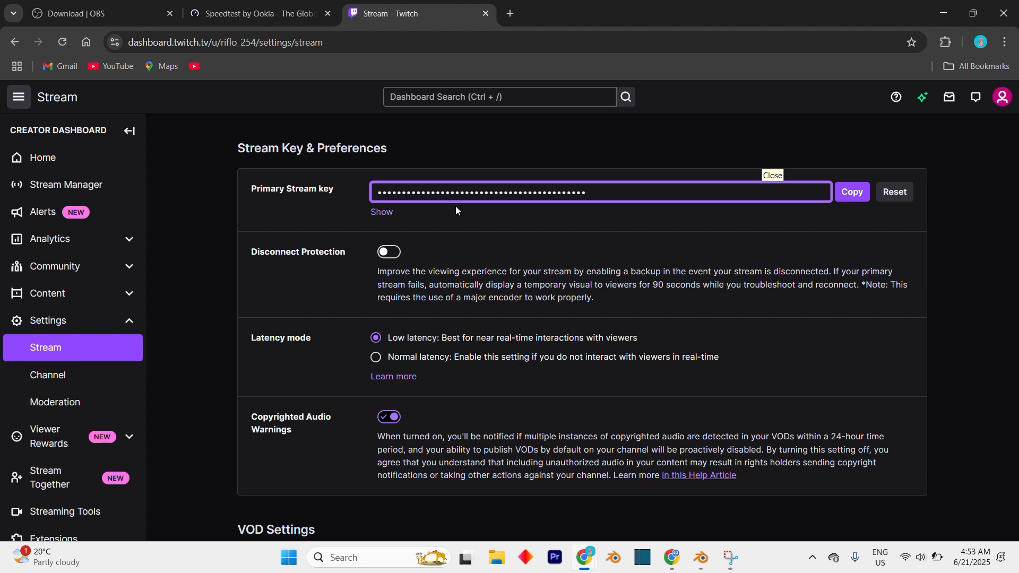
click(852, 193)
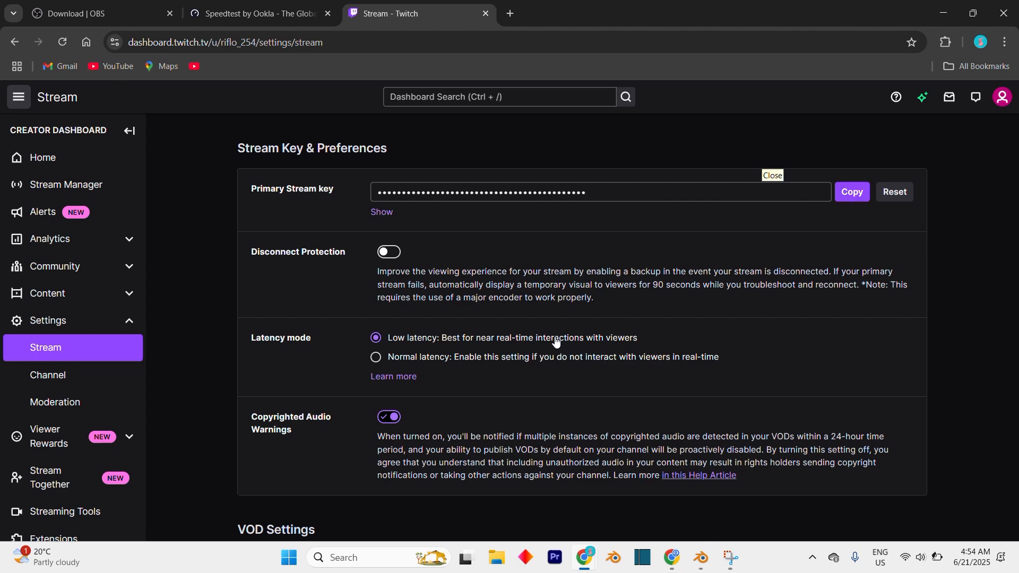
scroll(556, 342, down, 1)
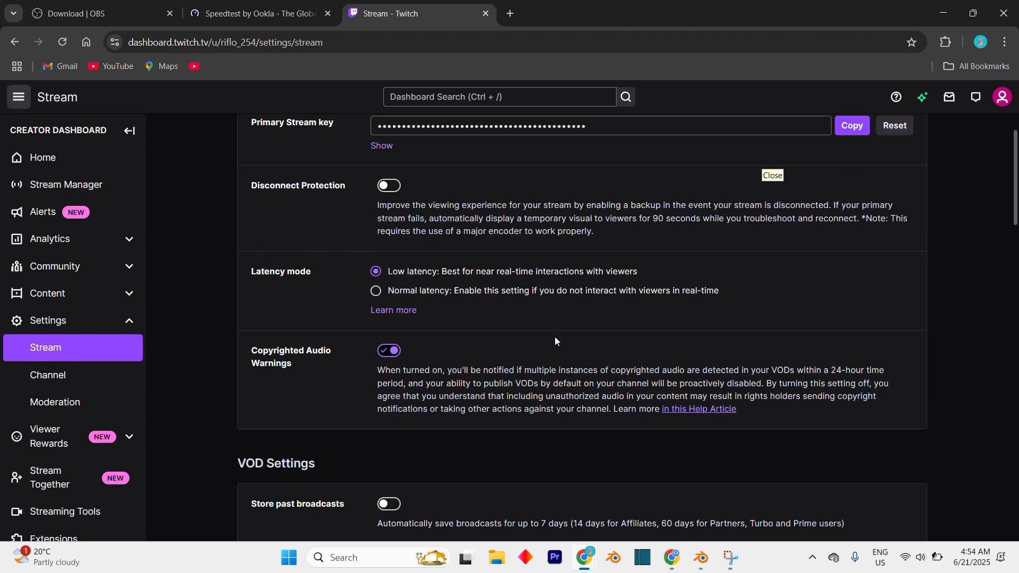
scroll(556, 340, up, 1)
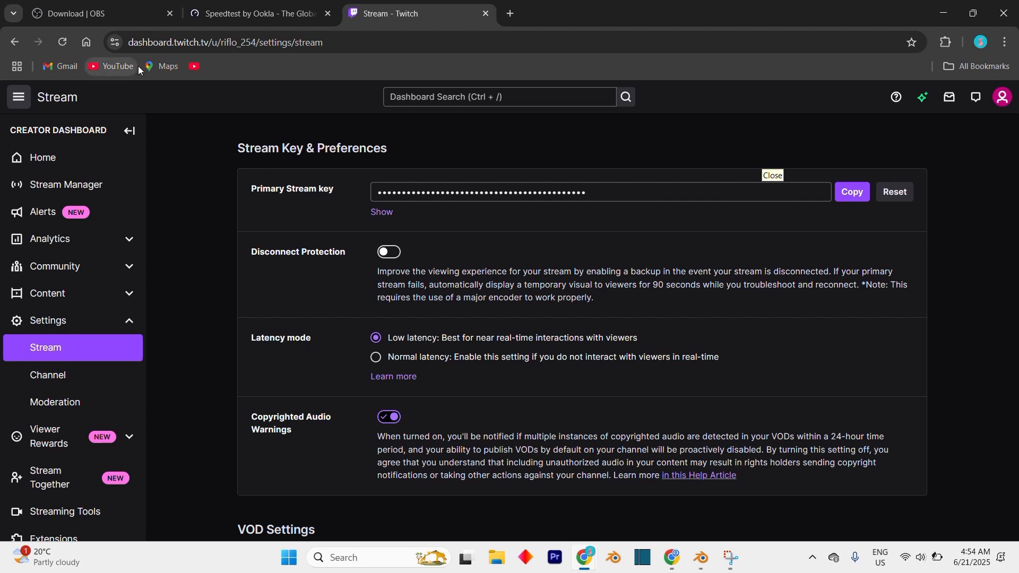
Step: Look over the OBS Studio download page at obsproject.com/download, including its address and the Windows download options
click(115, 10)
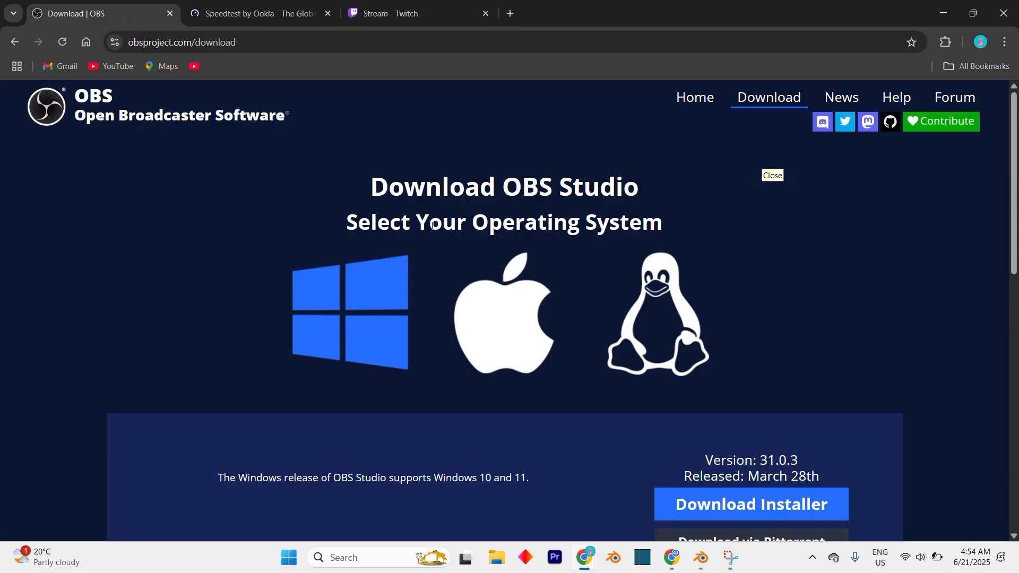
drag(275, 42, 84, 74)
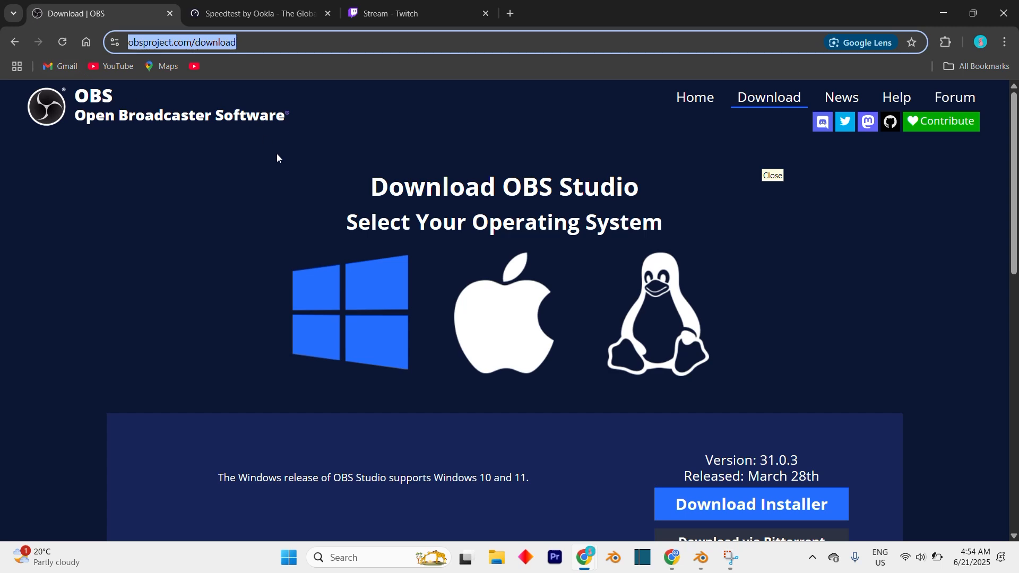
click(251, 200)
scroll(378, 260, down, 7)
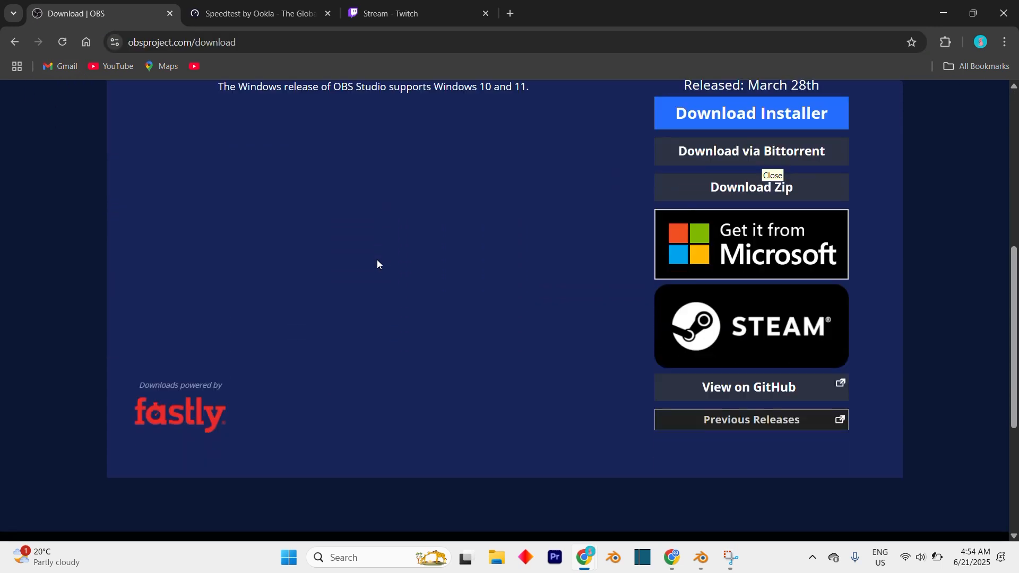
scroll(377, 259, up, 7)
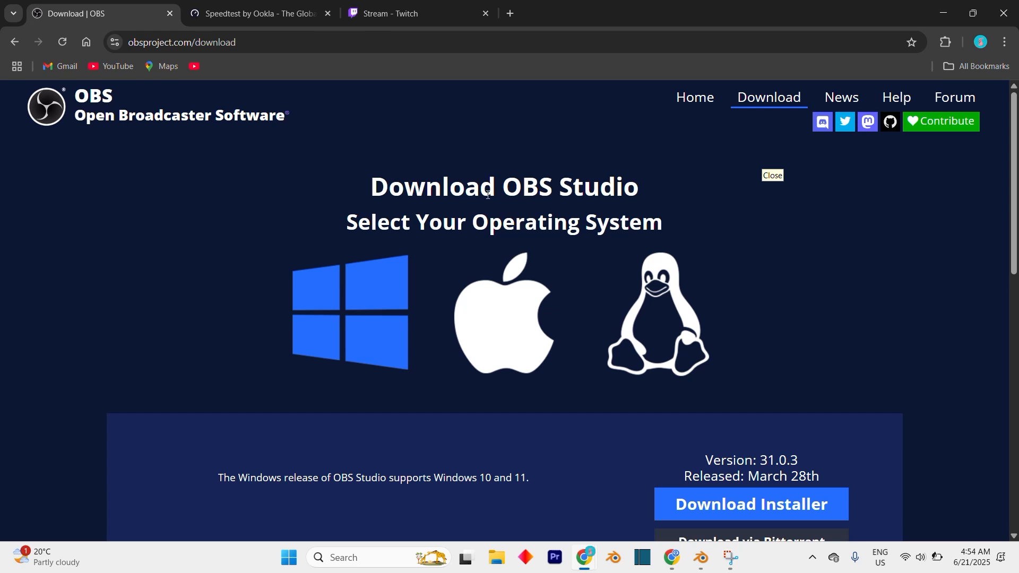
Step: Search Windows for obs and launch OBS Studio (64bit)
click(368, 564)
text(obs)
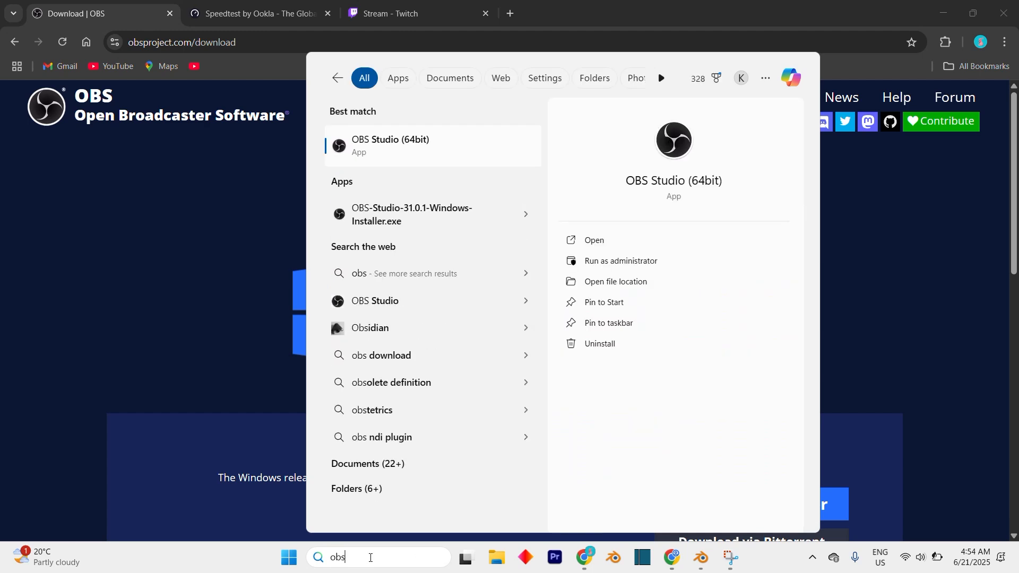
click(597, 239)
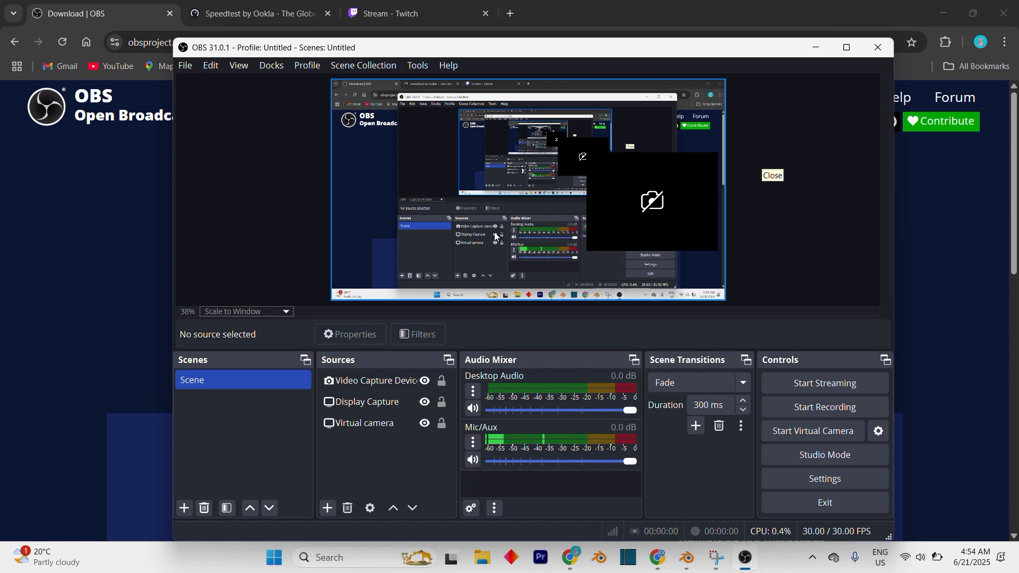
Step: Set the streaming service to Twitch in the OBS Stream settings
click(843, 474)
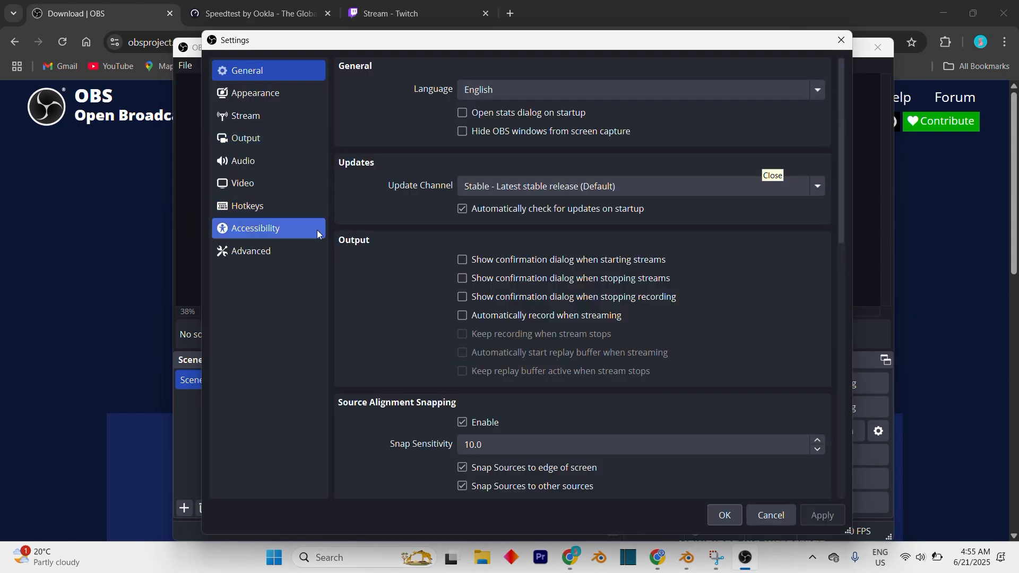
click(281, 116)
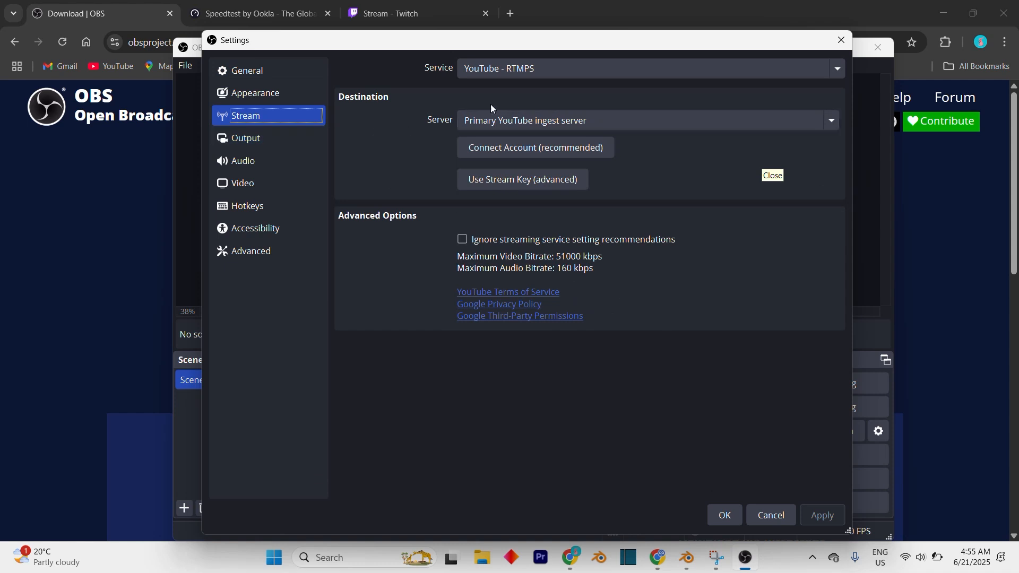
click(568, 66)
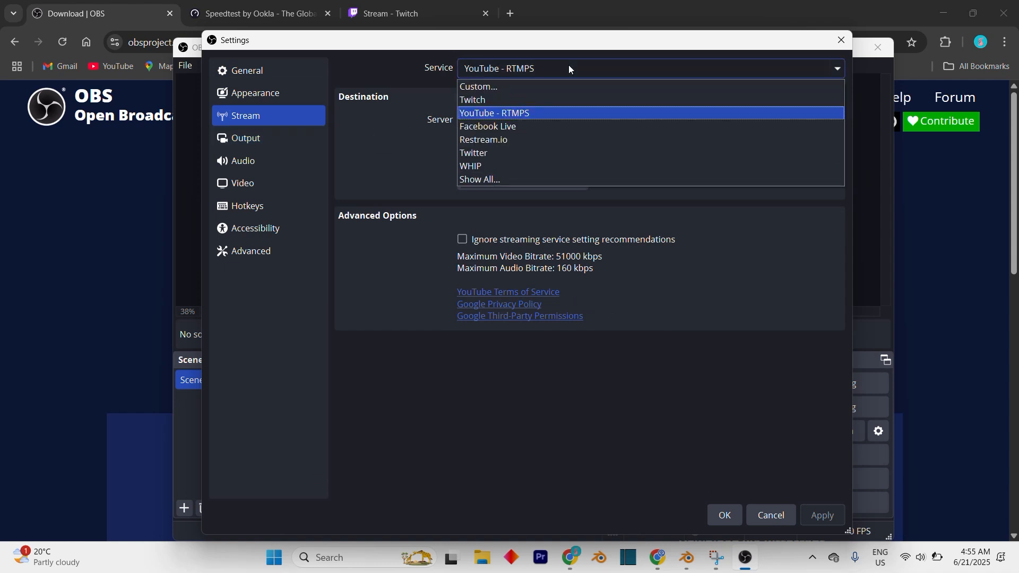
click(543, 99)
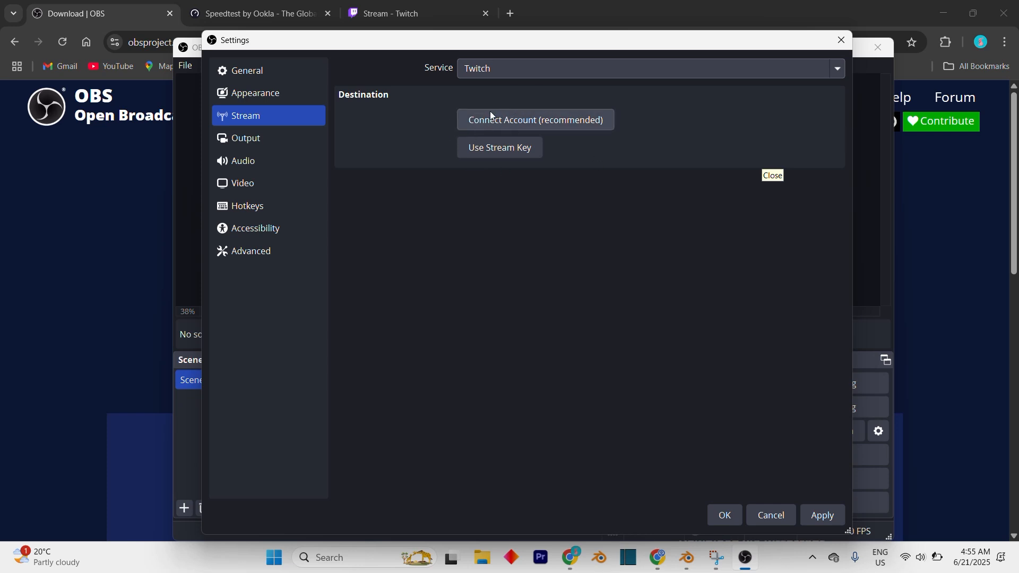
click(517, 76)
click(517, 76)
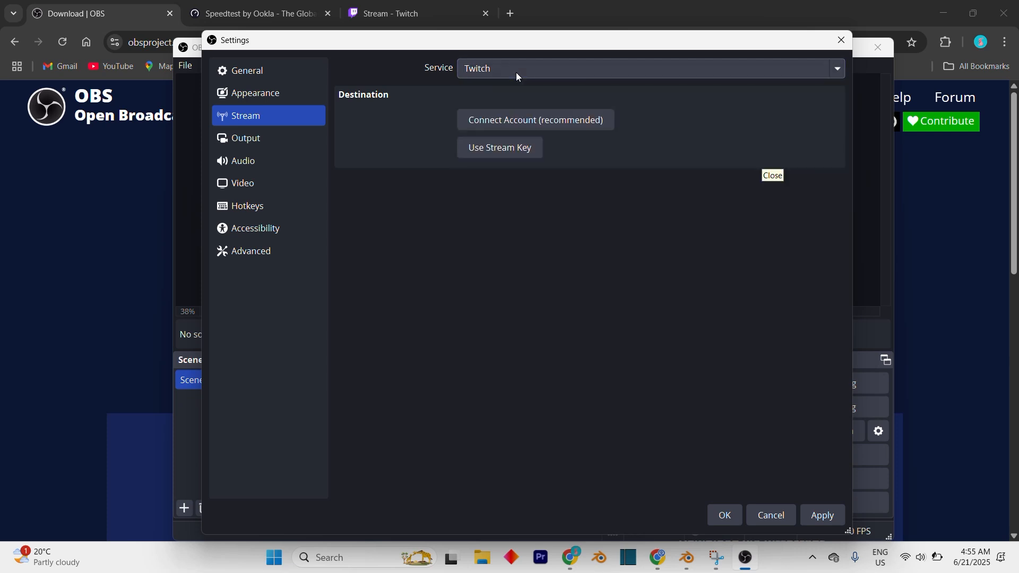
Step: Choose a stream key instead of account login for Twitch, paste the copied stream key, and save the settings
click(552, 118)
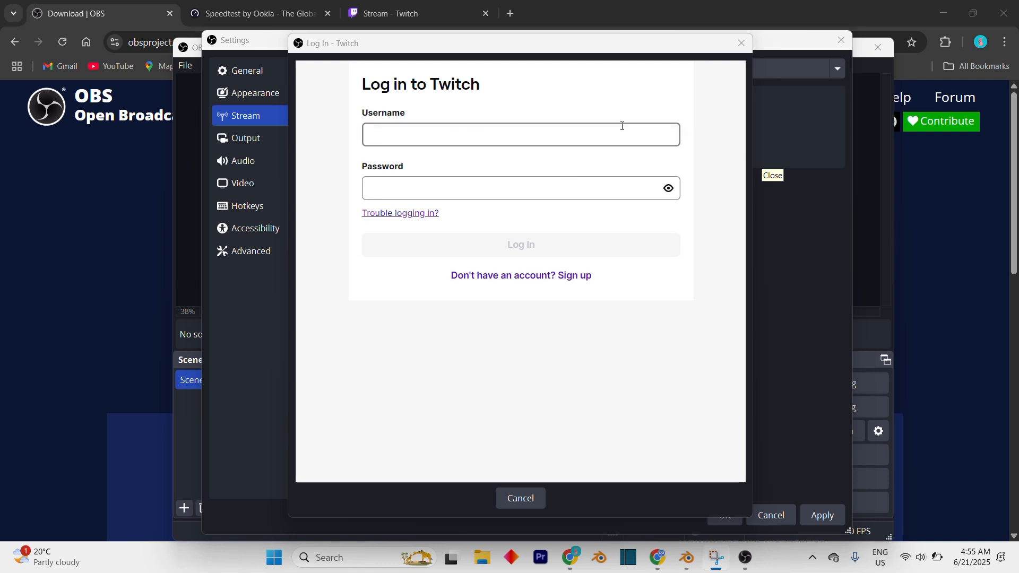
click(741, 43)
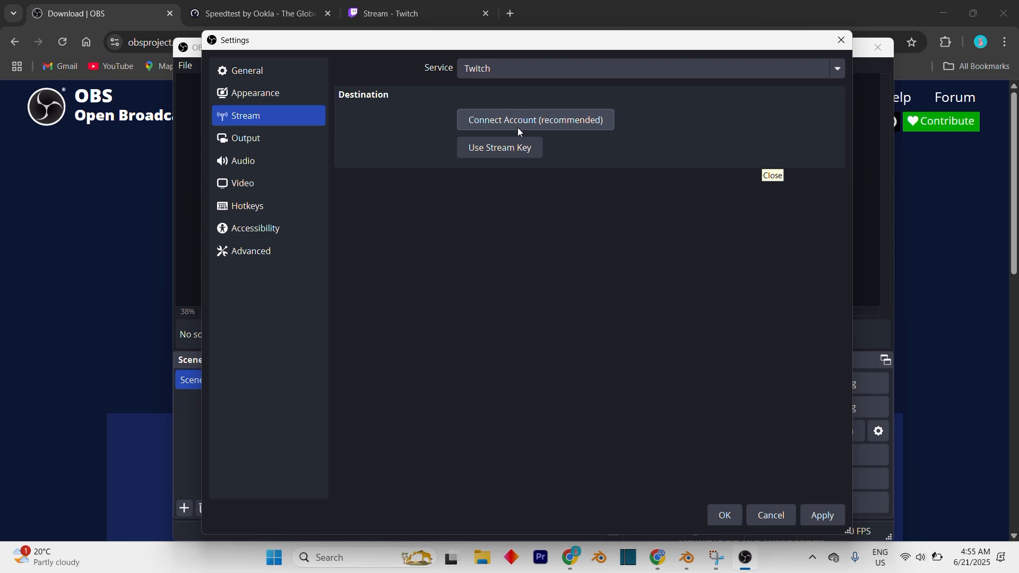
click(505, 146)
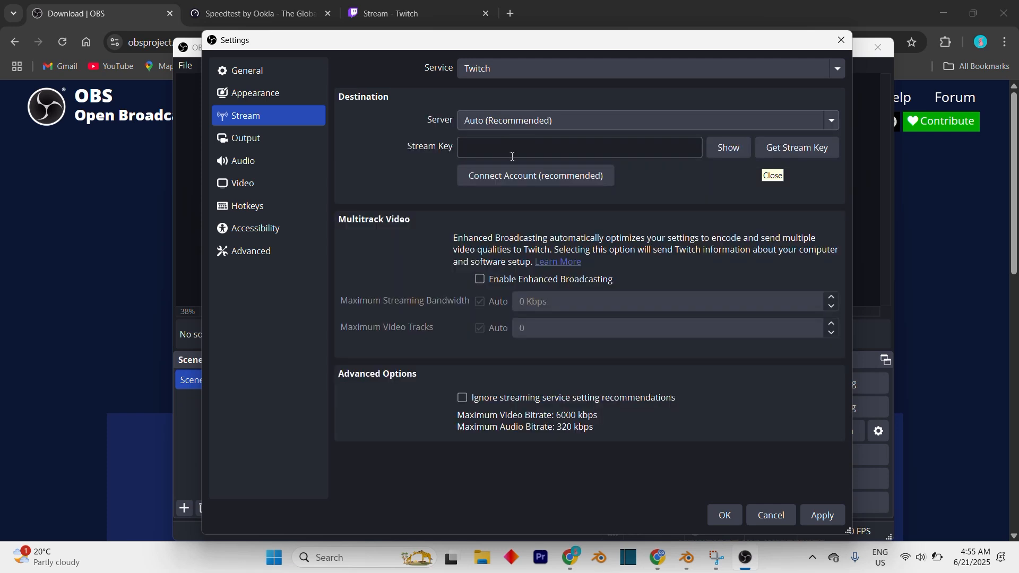
click(506, 146)
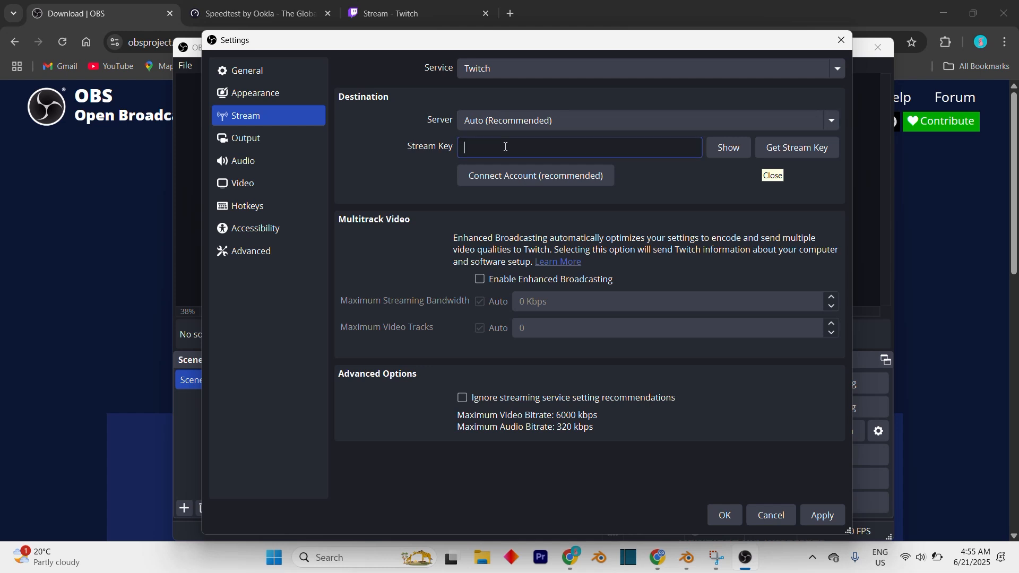
key(ctrl+v)
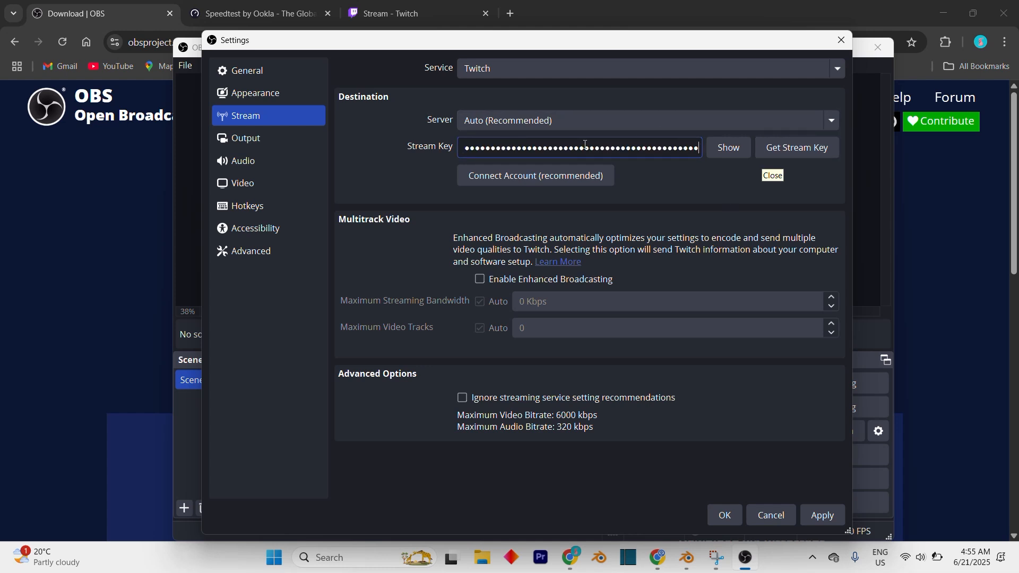
click(823, 516)
click(725, 515)
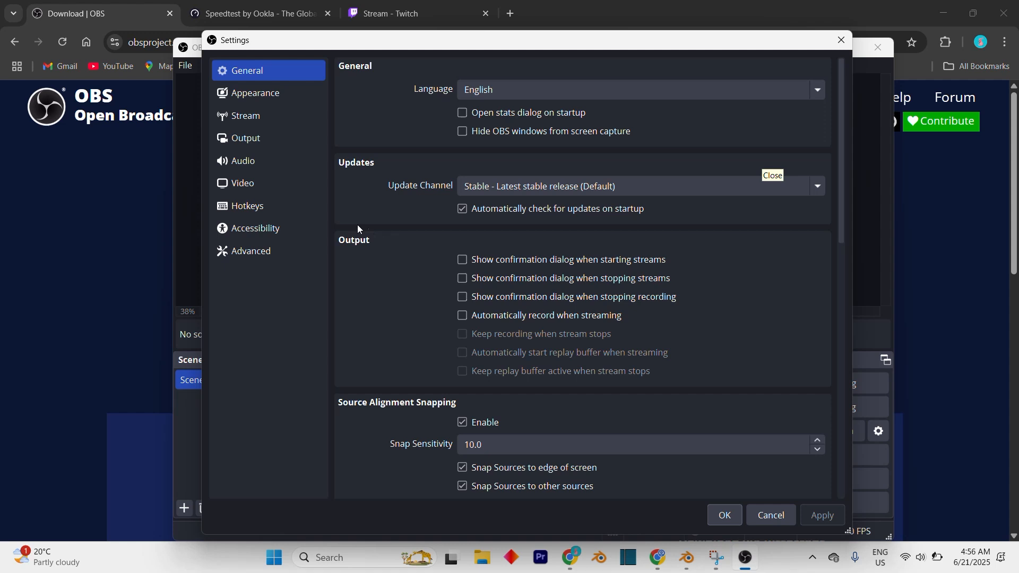
Step: Review the output mode and video encoder choices in the Output settings, keeping Advanced and NVIDIA NVENC H.264
click(248, 138)
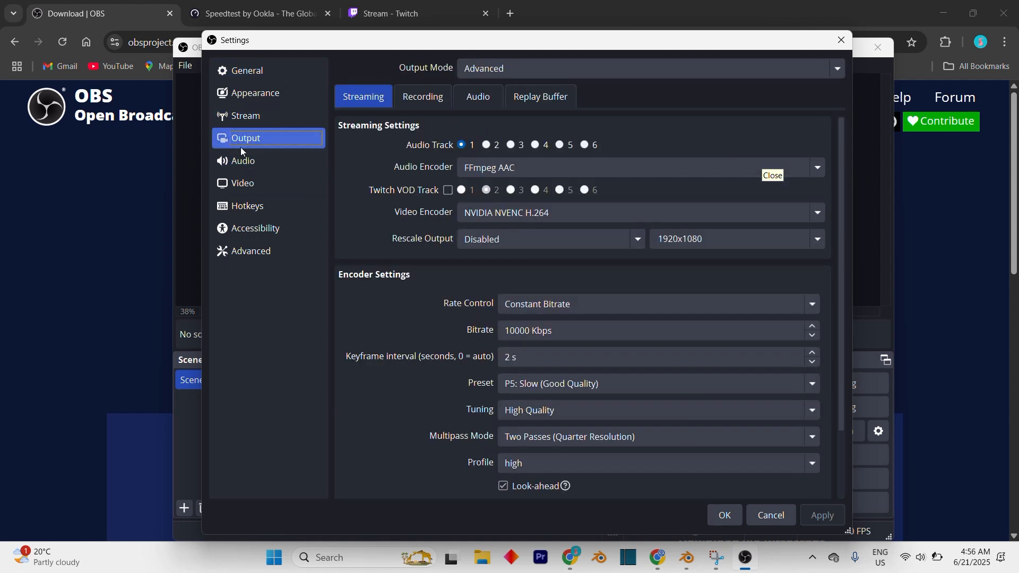
click(483, 68)
click(493, 70)
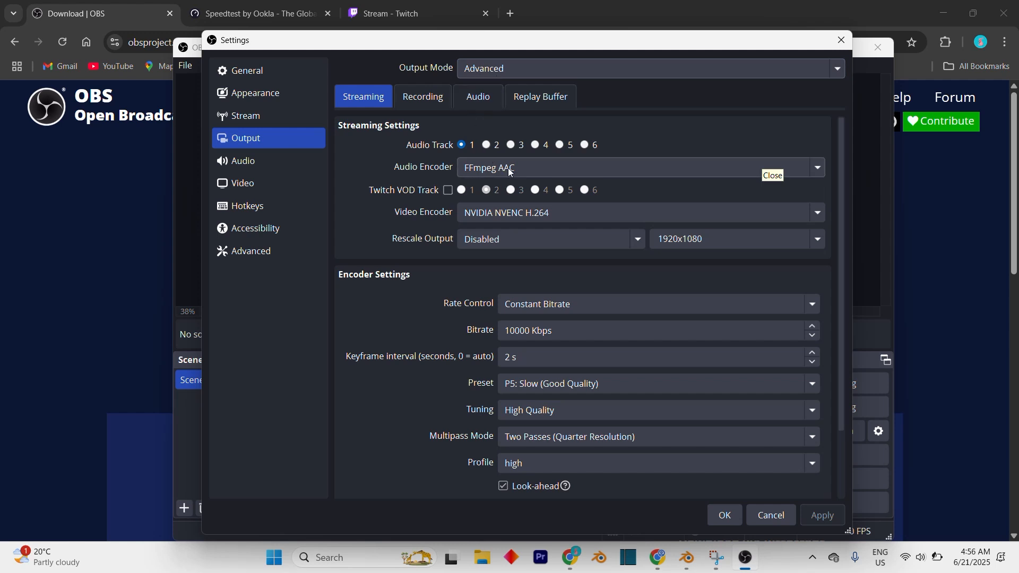
click(511, 219)
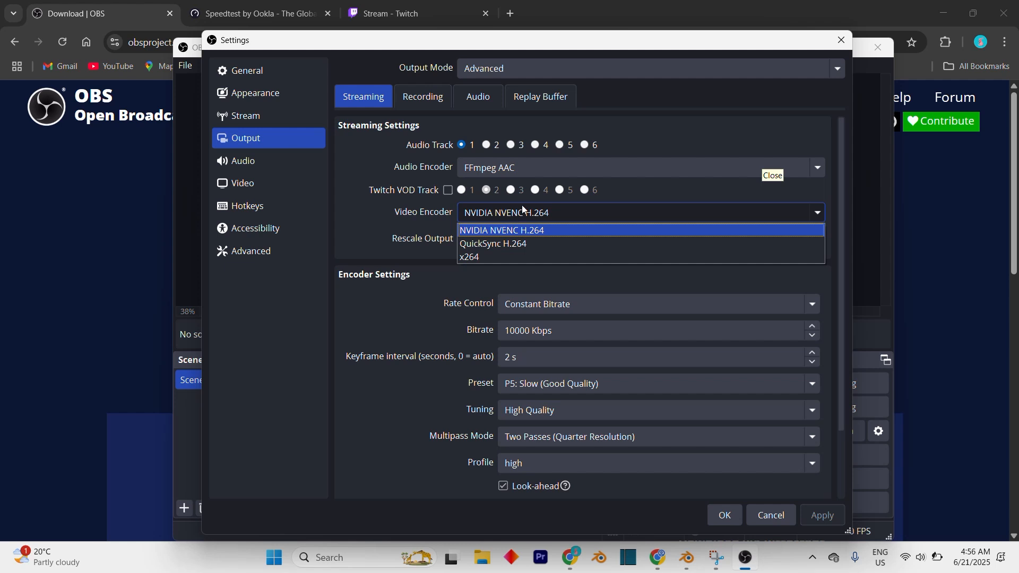
click(553, 211)
click(550, 212)
click(557, 213)
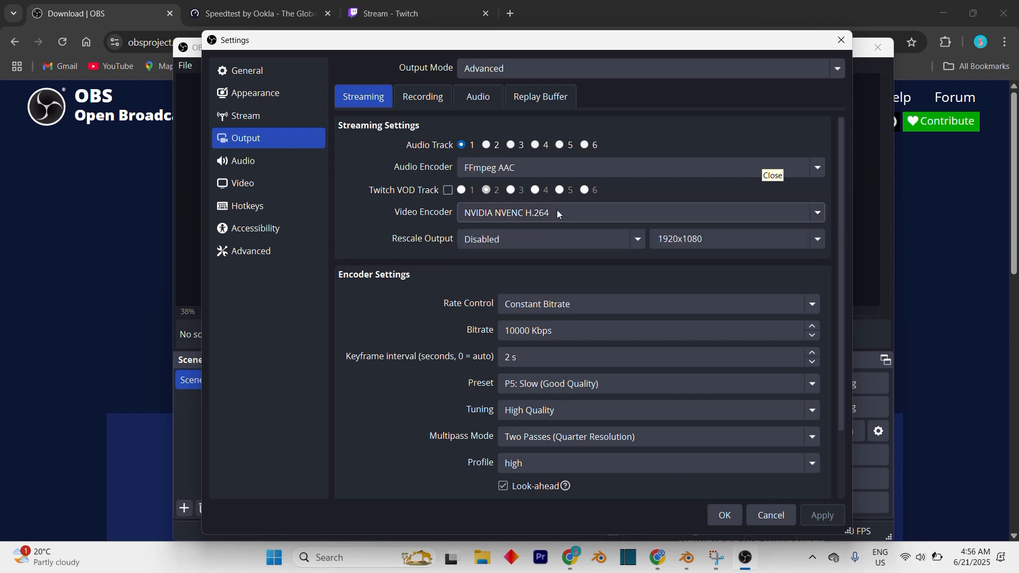
Step: Review the streaming video encoder options, rate control and bitrate in the Output settings
click(527, 214)
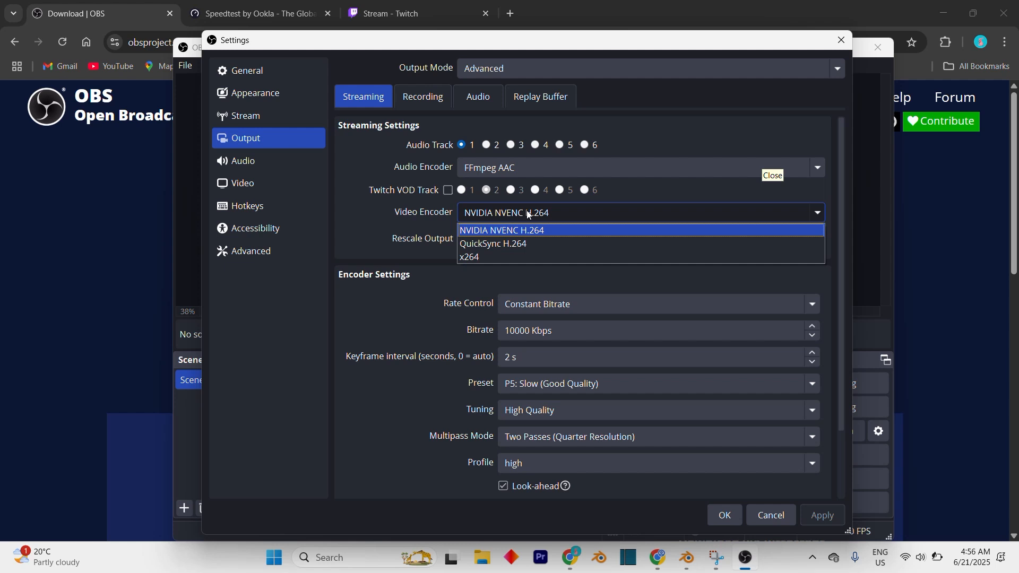
click(528, 214)
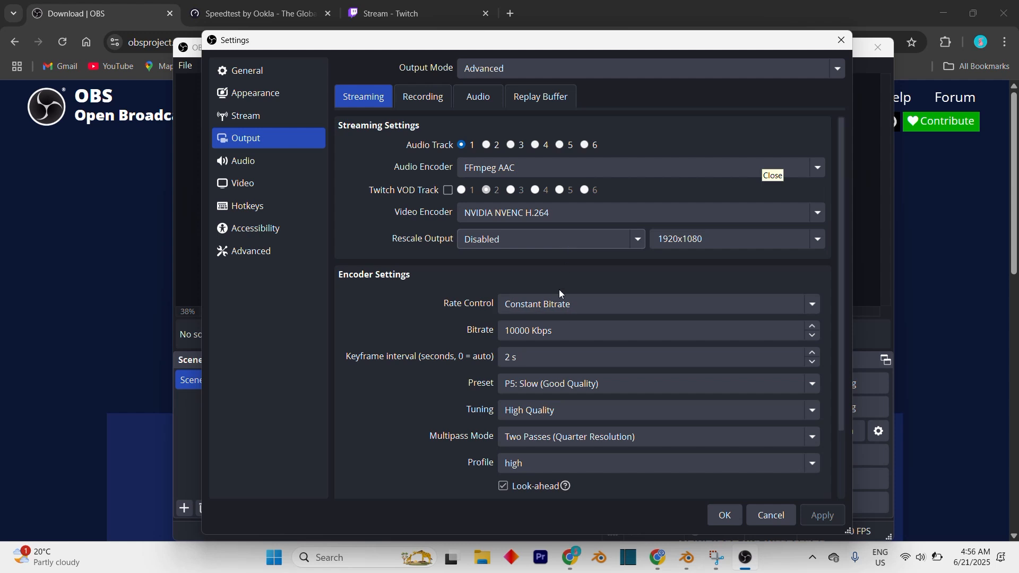
click(566, 307)
click(566, 310)
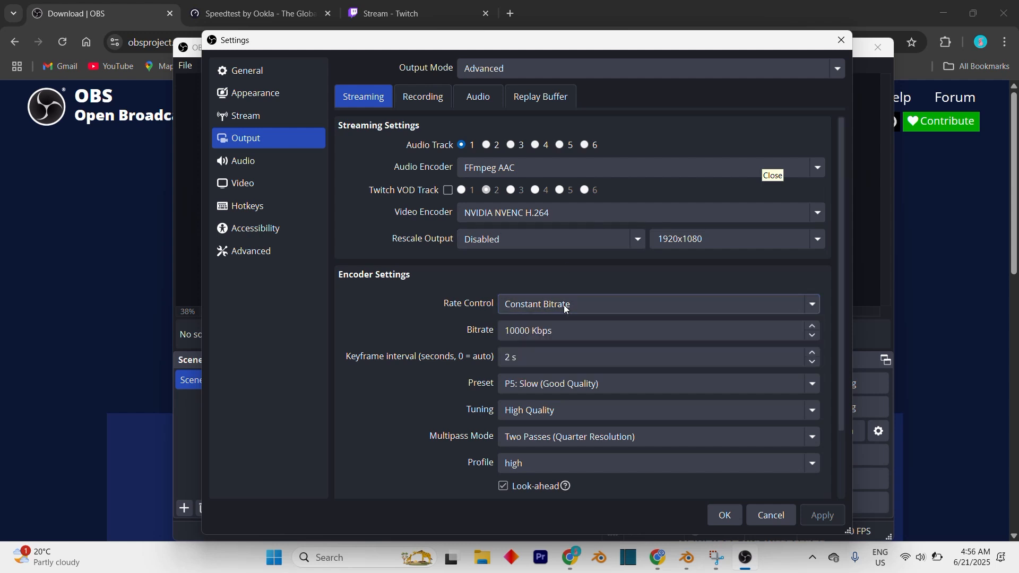
click(571, 329)
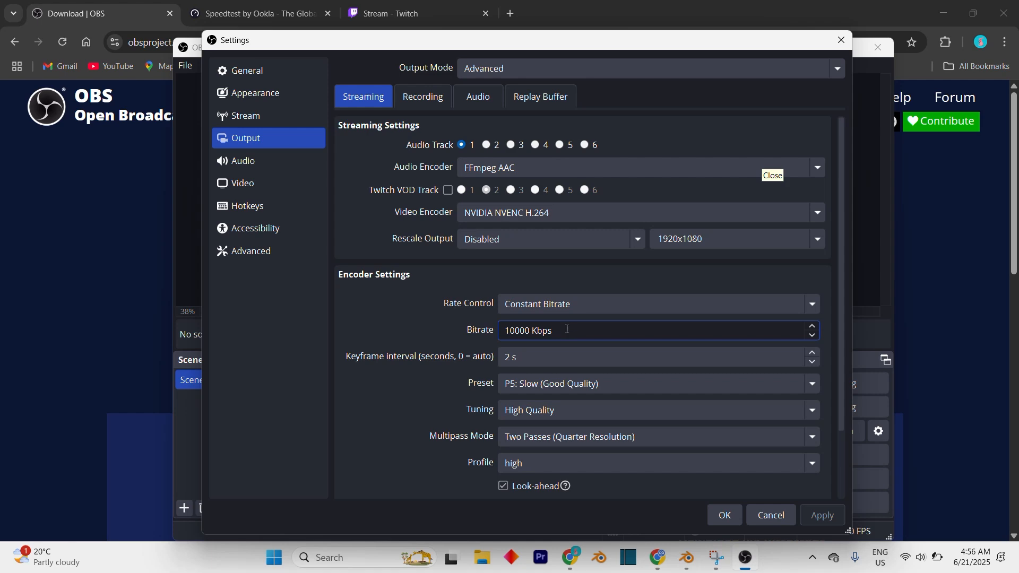
key(ctrl+a)
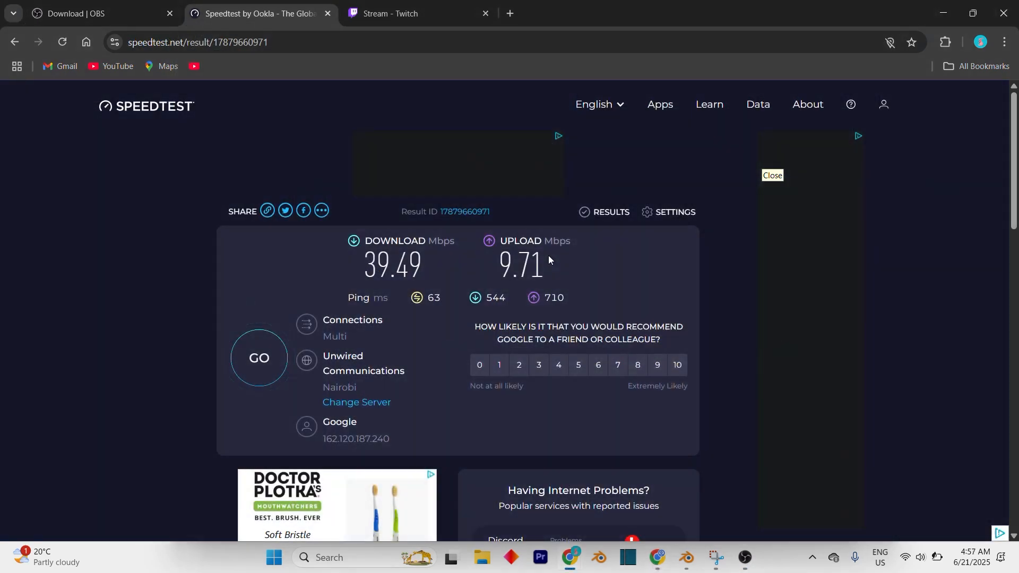
Step: Switch to the Speedtest result in the browser, check the upload speed, and return to the OBS settings
drag(542, 260, 499, 245)
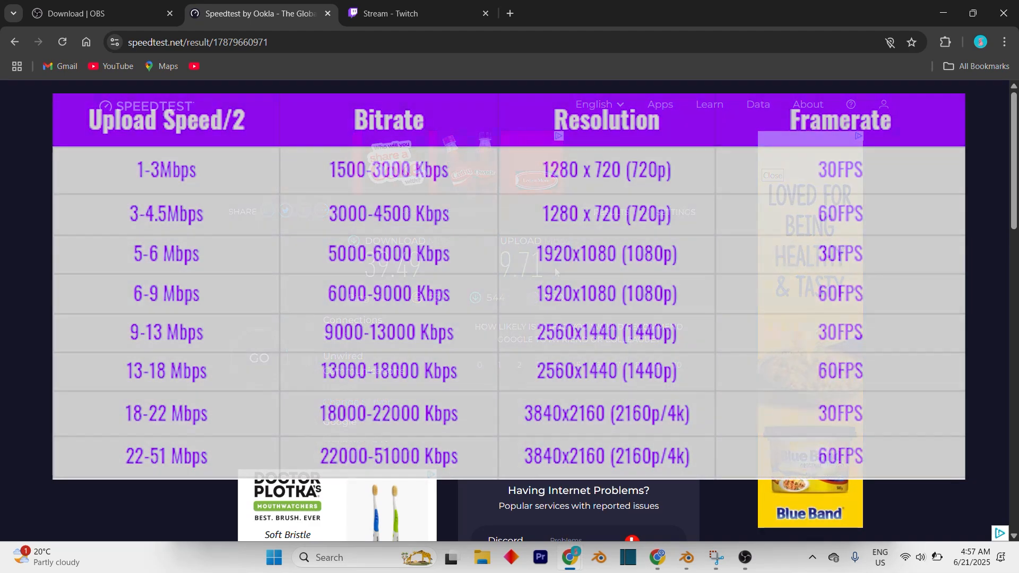
click(746, 557)
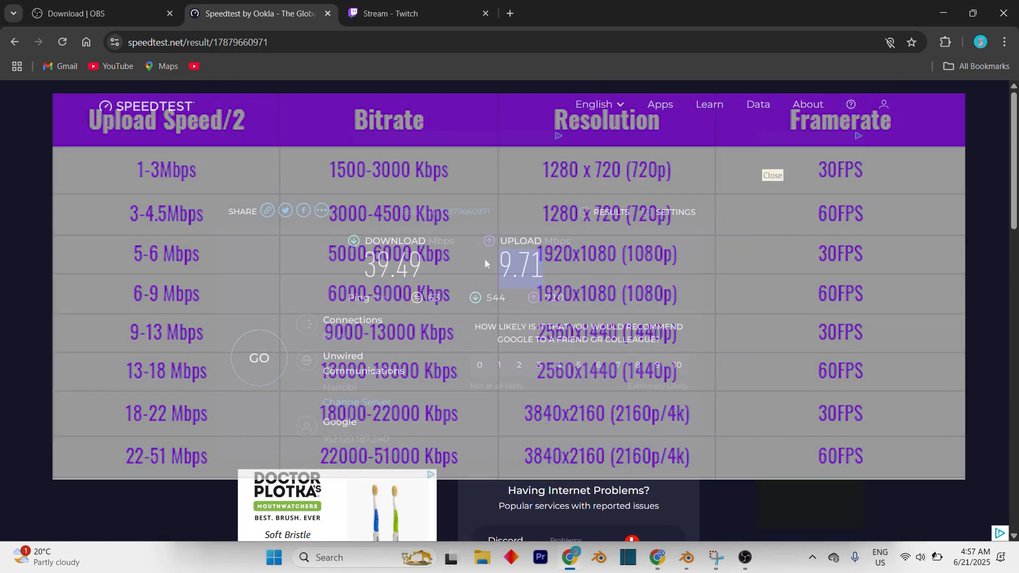
drag(485, 259, 554, 278)
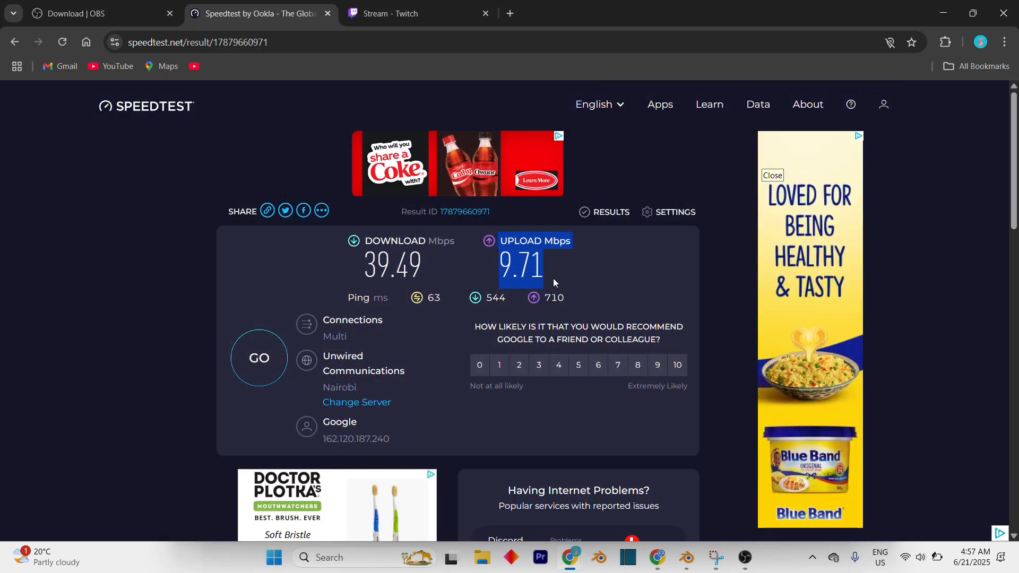
click(555, 267)
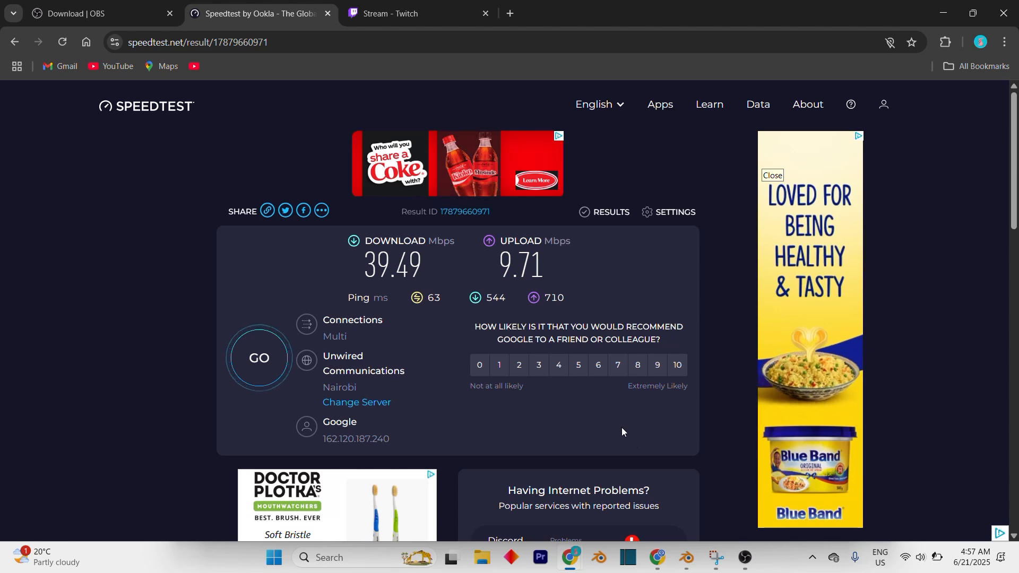
click(746, 557)
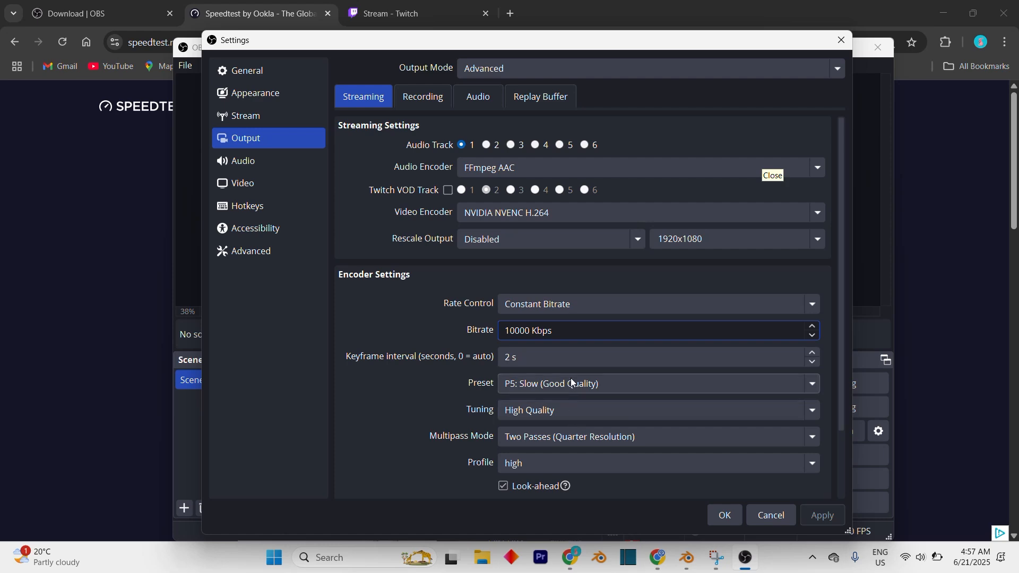
Step: Minimize the browser and review the keyframe interval and encoder profile options in the streaming encoder settings
drag(565, 356, 496, 354)
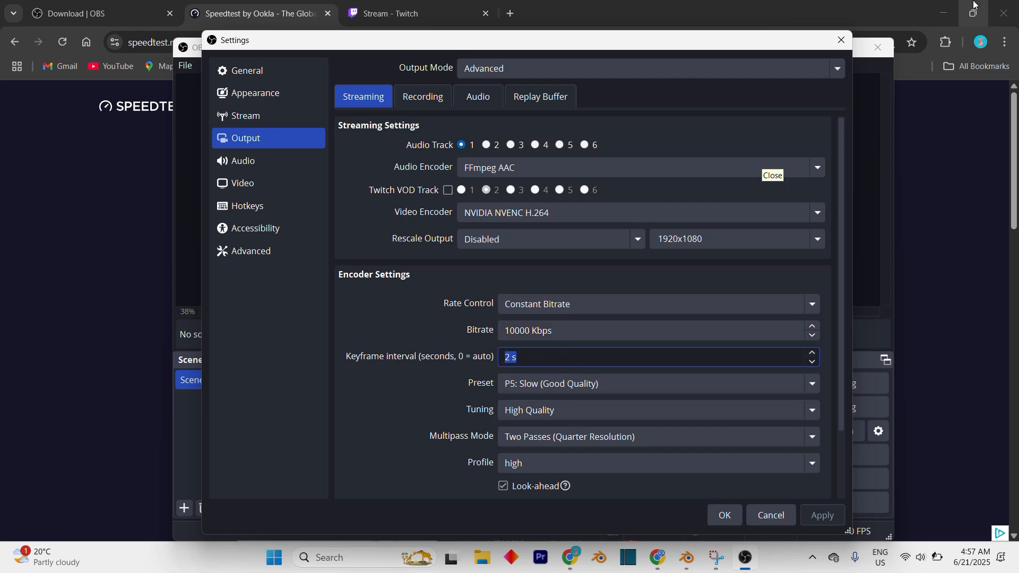
click(943, 13)
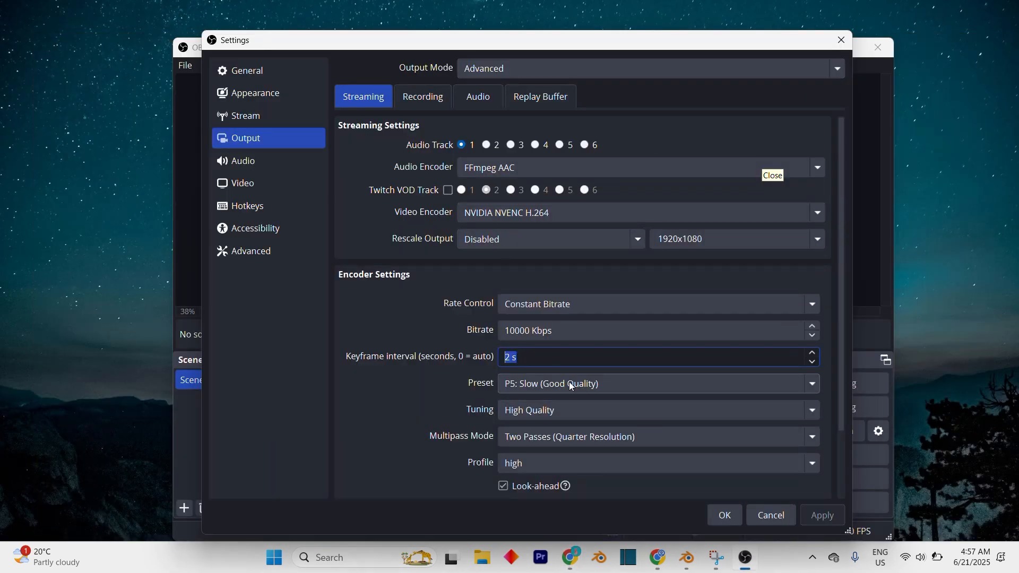
click(546, 362)
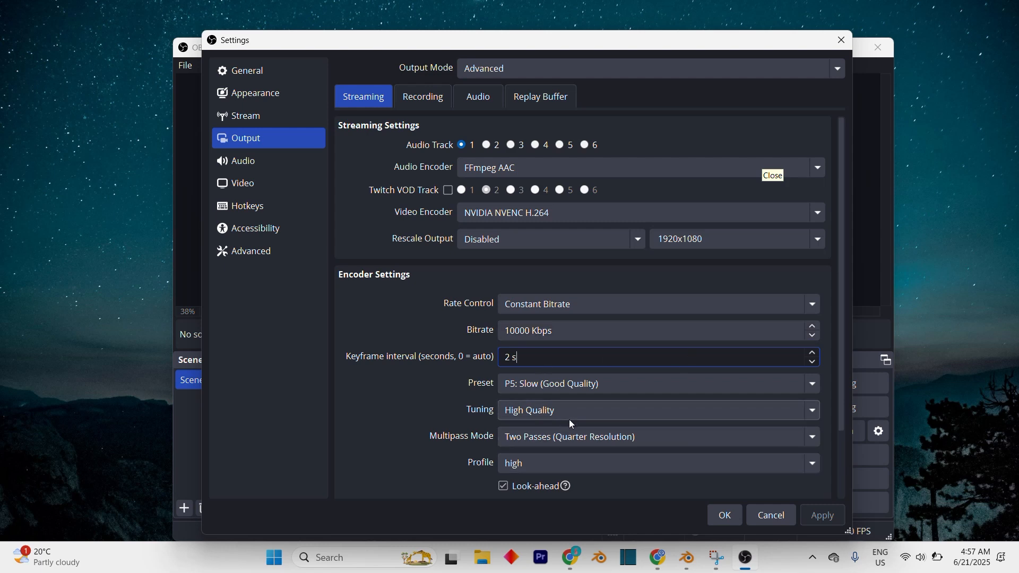
click(570, 457)
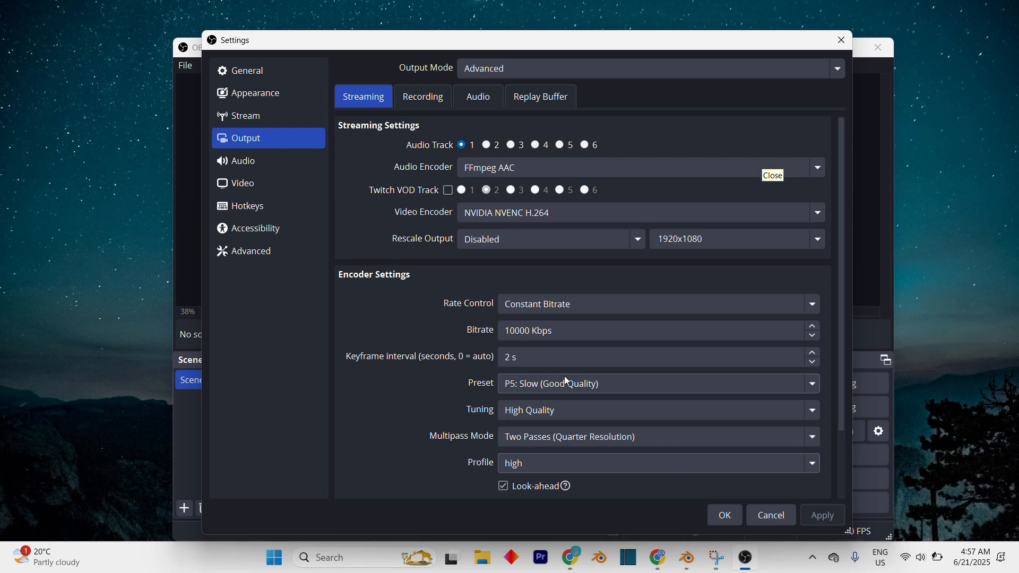
click(574, 461)
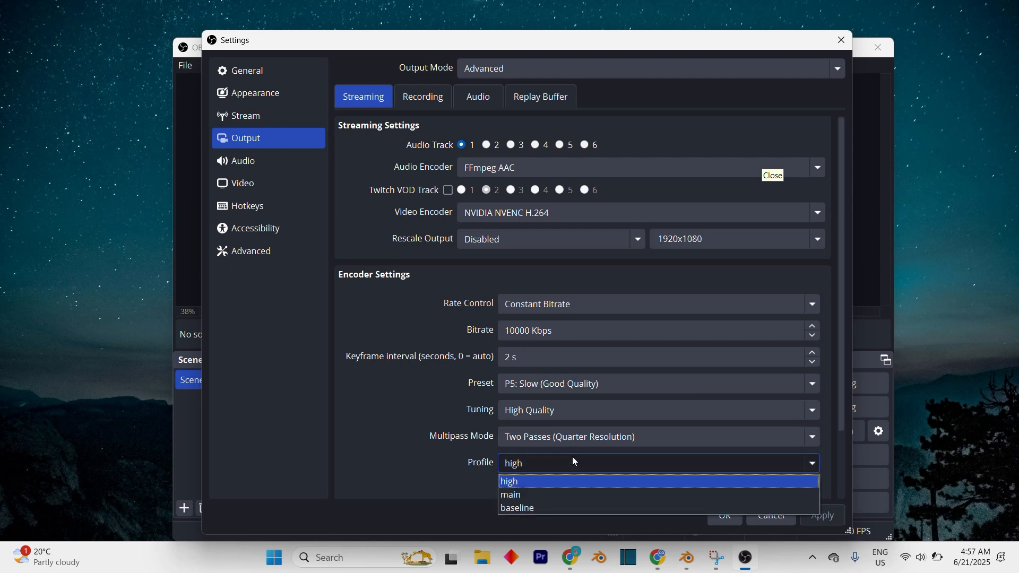
click(576, 461)
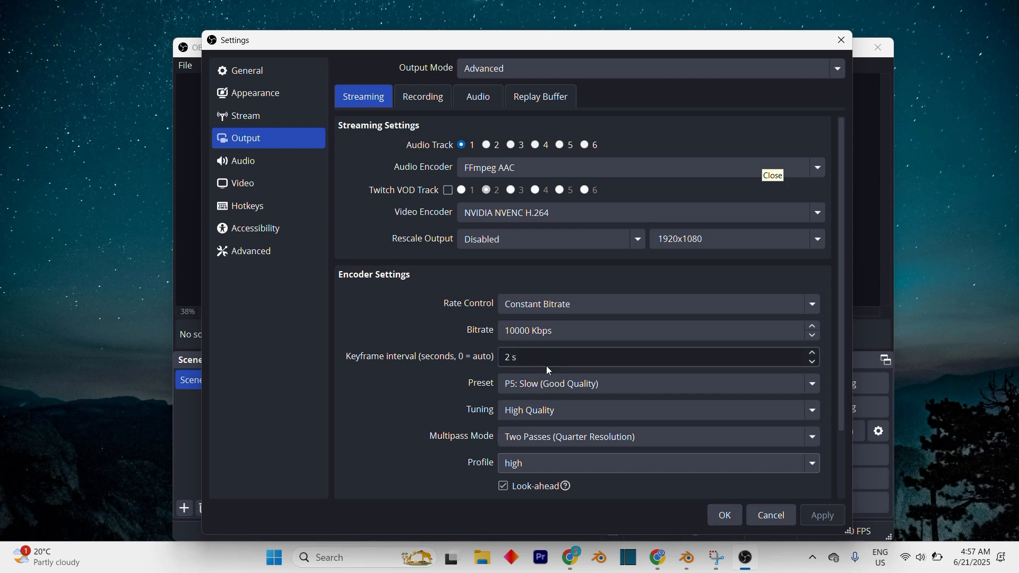
Step: Open the Video settings and check the base canvas resolution and the output scaled resolution
click(287, 184)
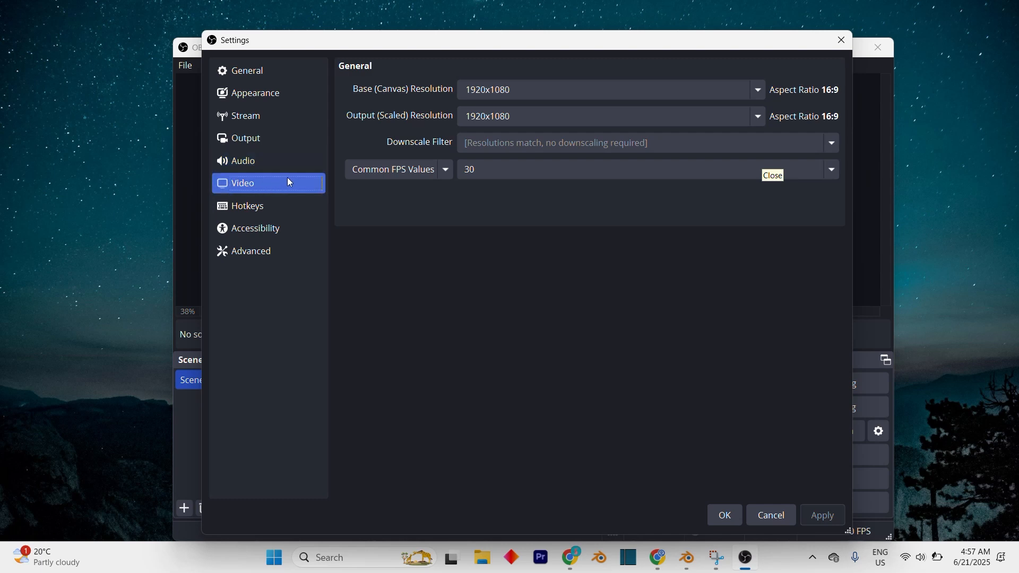
click(535, 89)
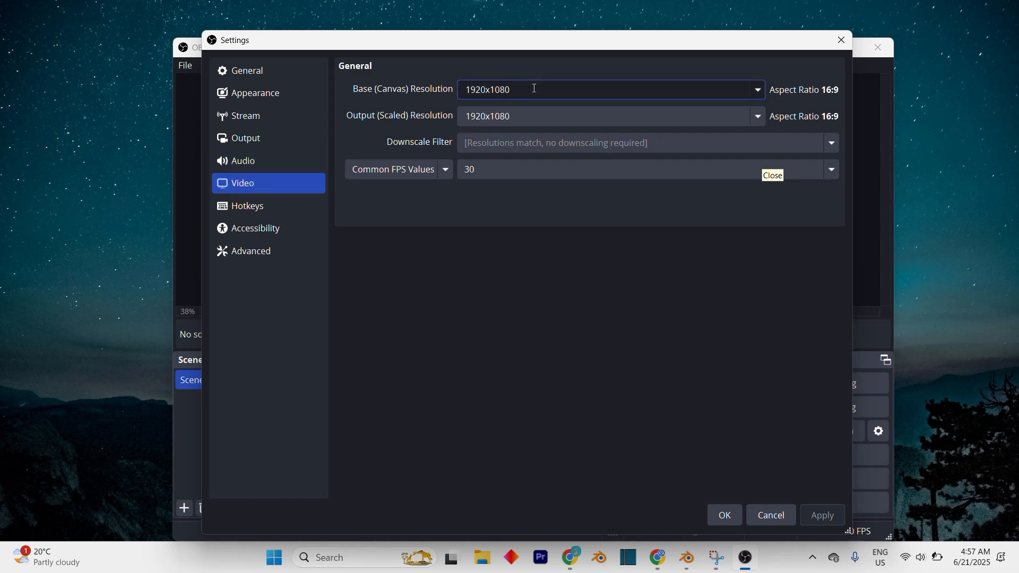
drag(535, 88, 458, 86)
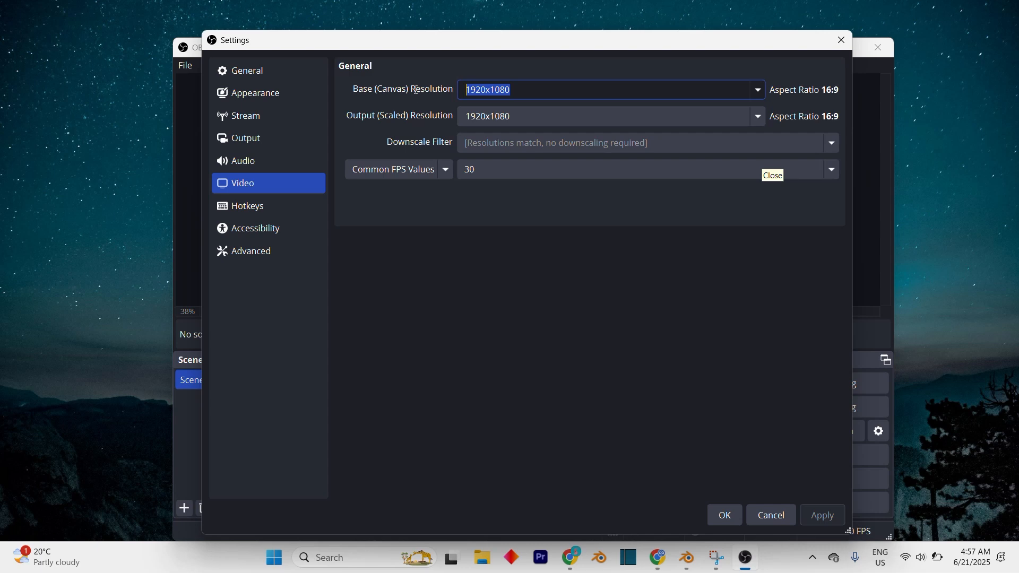
click(524, 89)
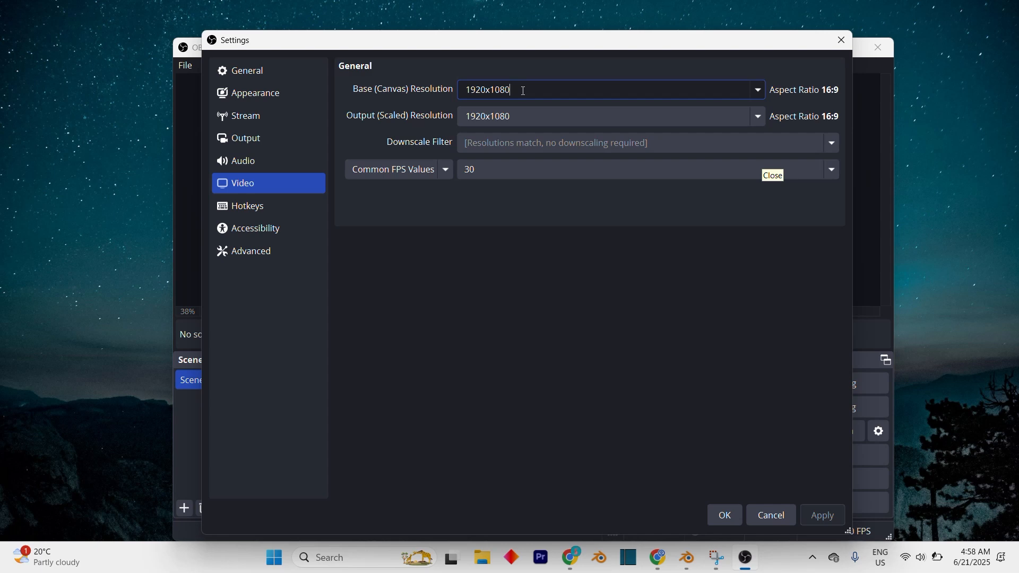
drag(519, 115, 450, 117)
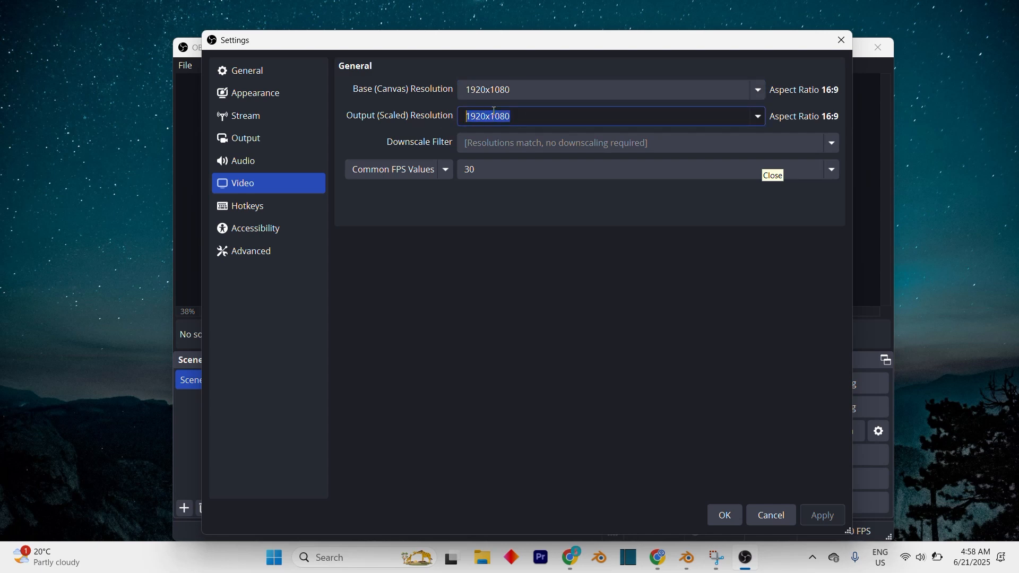
click(519, 119)
drag(518, 116, 453, 112)
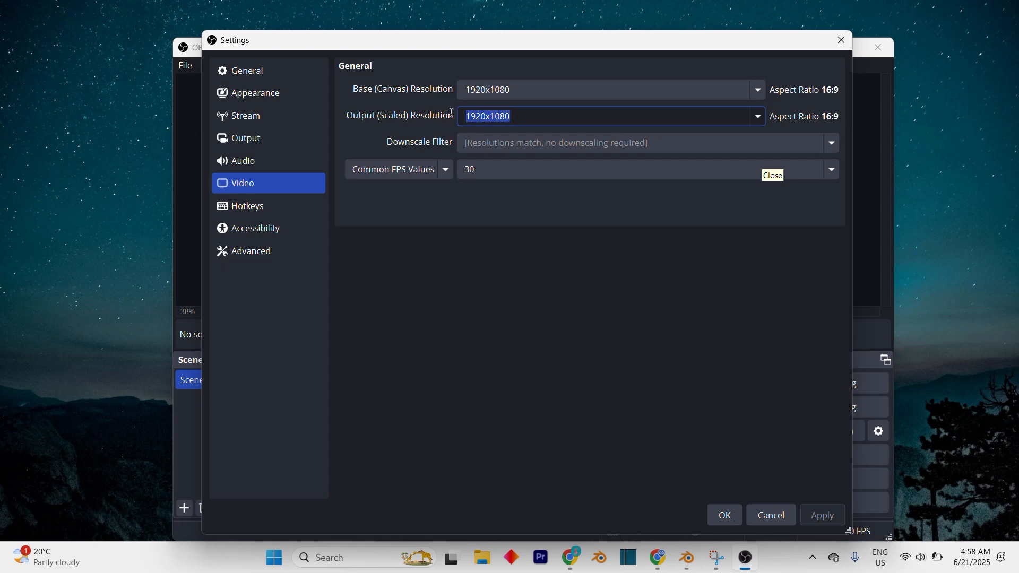
click(521, 114)
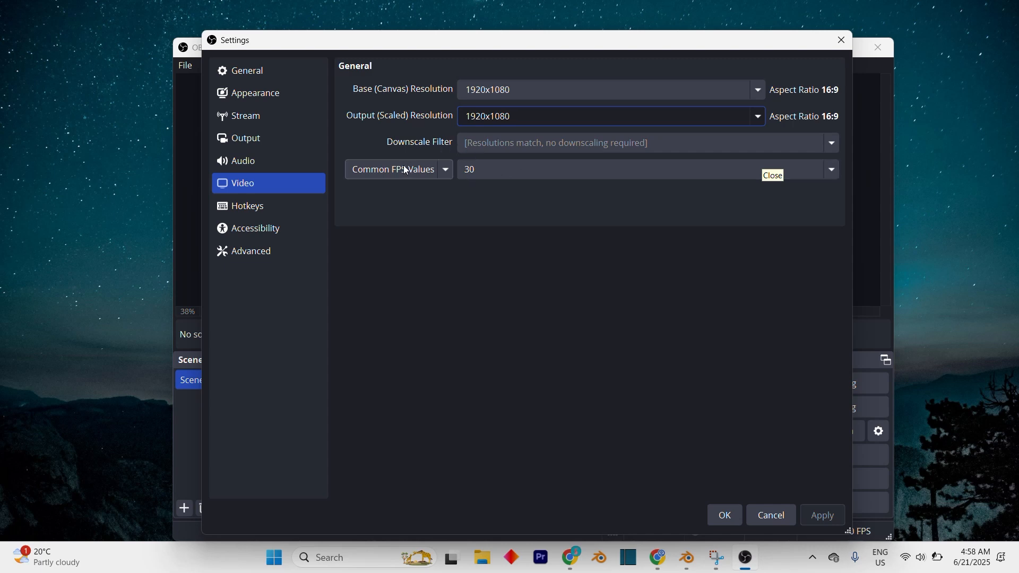
Step: Examine the available frame rates and FPS value types in the Video settings, and close the settings
click(513, 170)
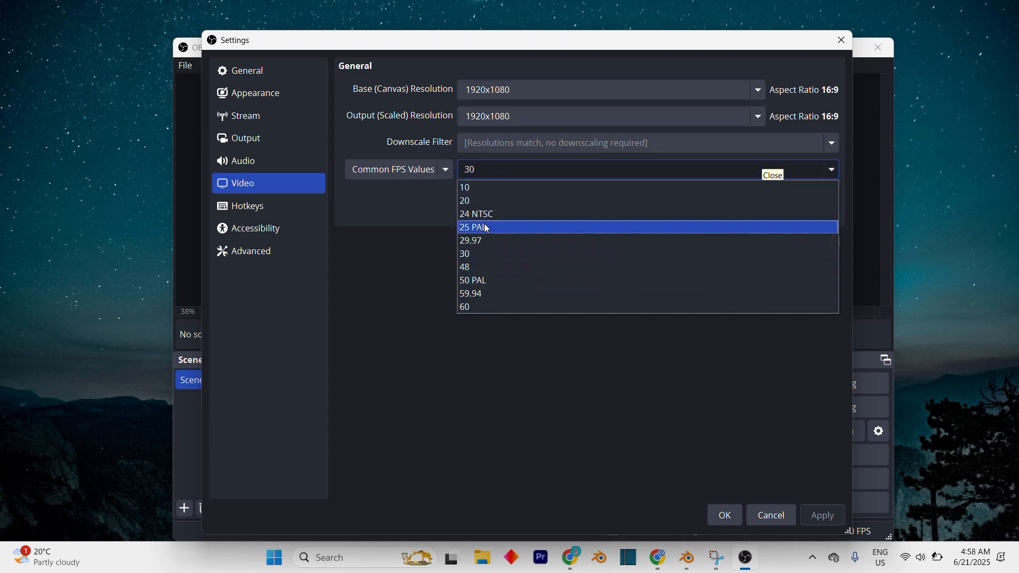
click(494, 172)
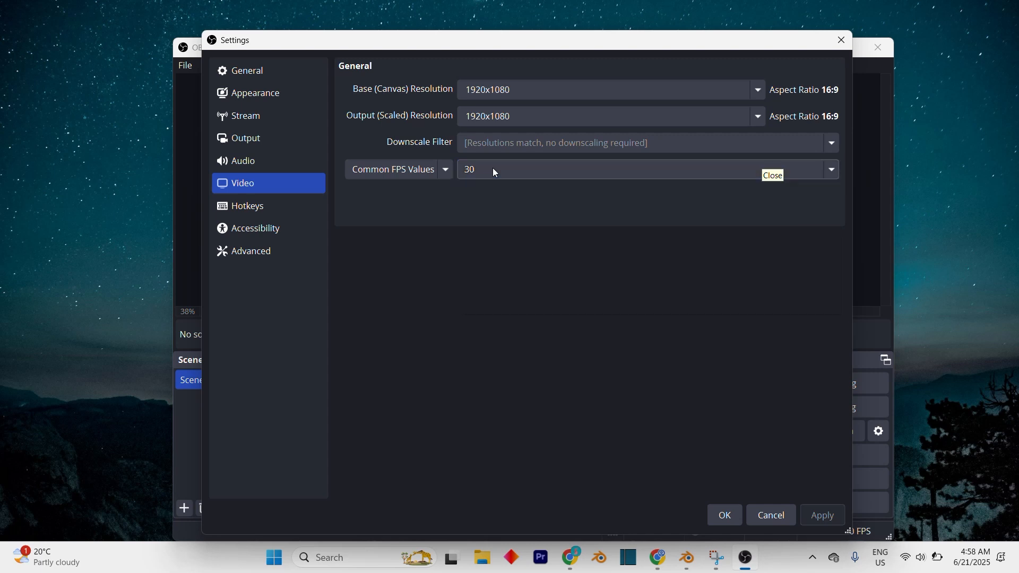
click(417, 171)
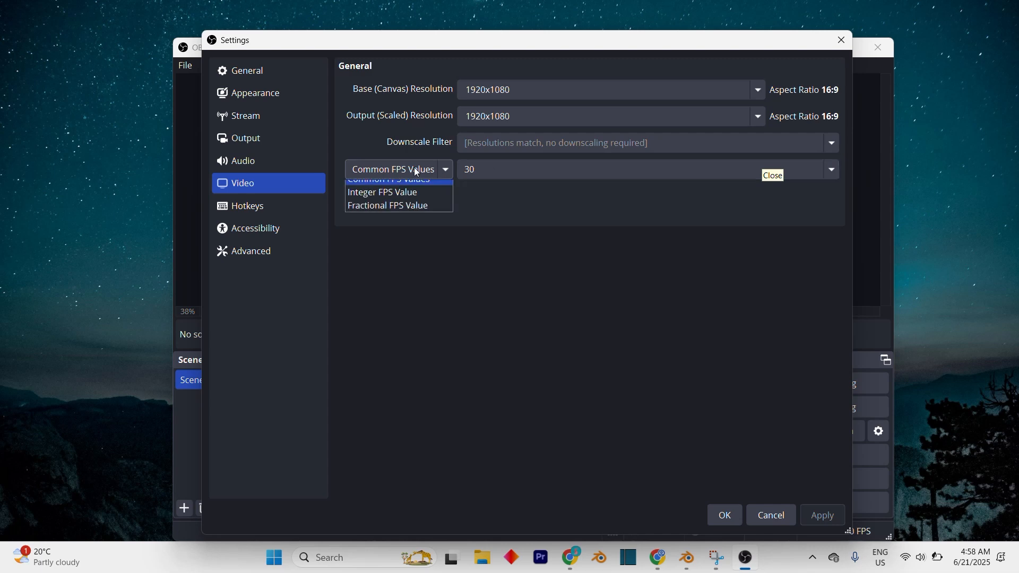
click(418, 171)
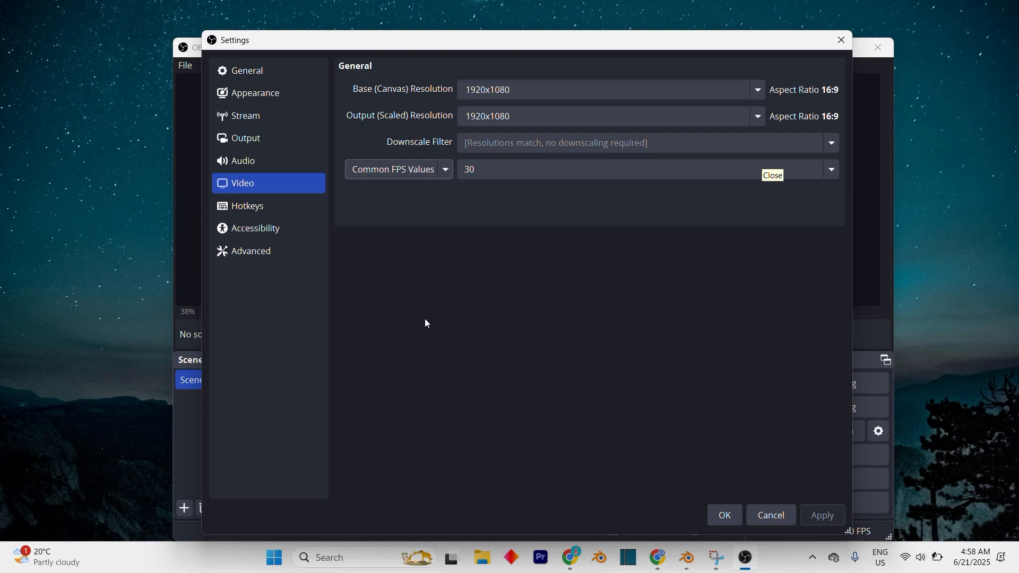
click(842, 41)
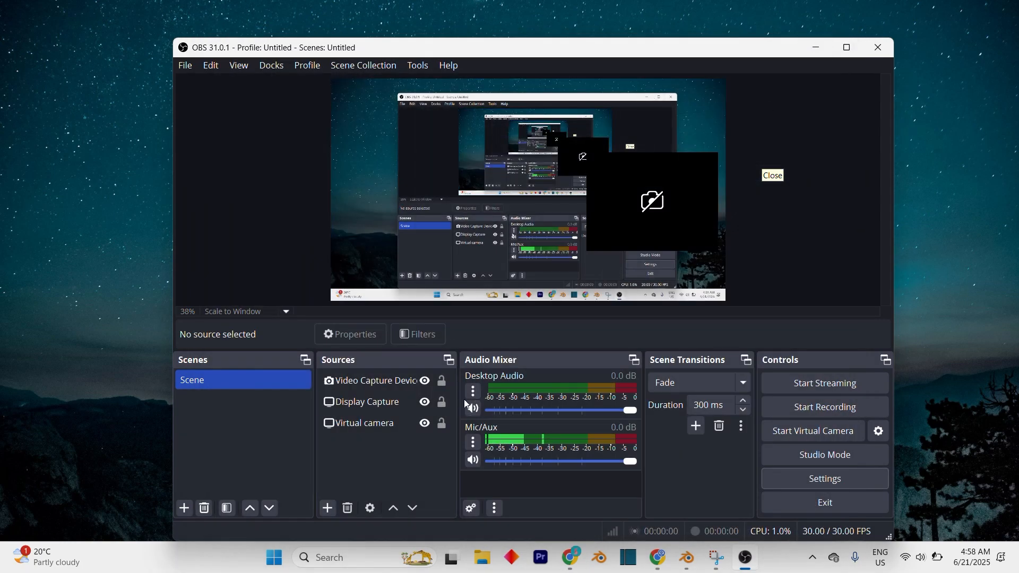
Step: Look over the current scene's sources and the source types that can be added, without adding one
click(366, 403)
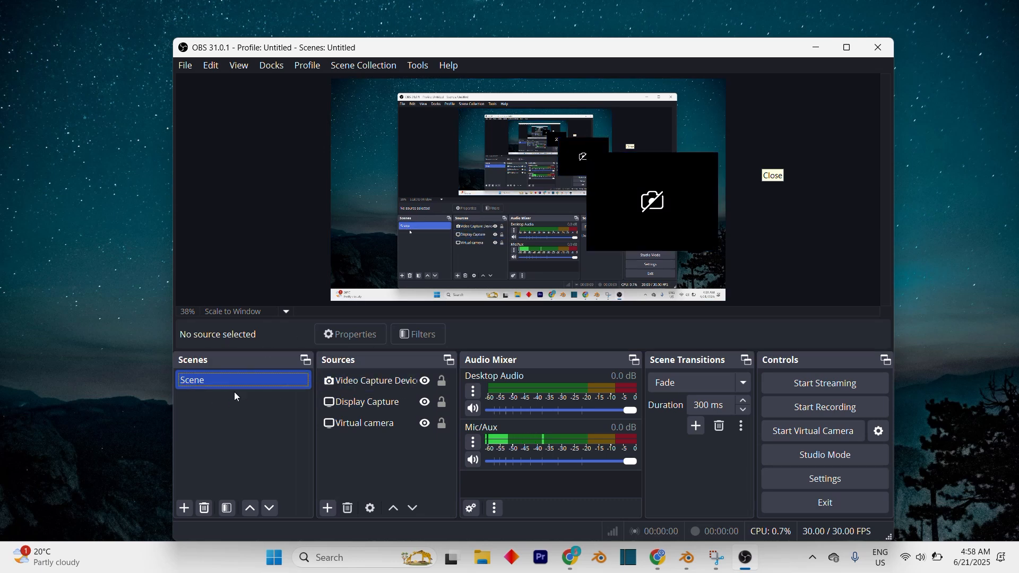
click(212, 386)
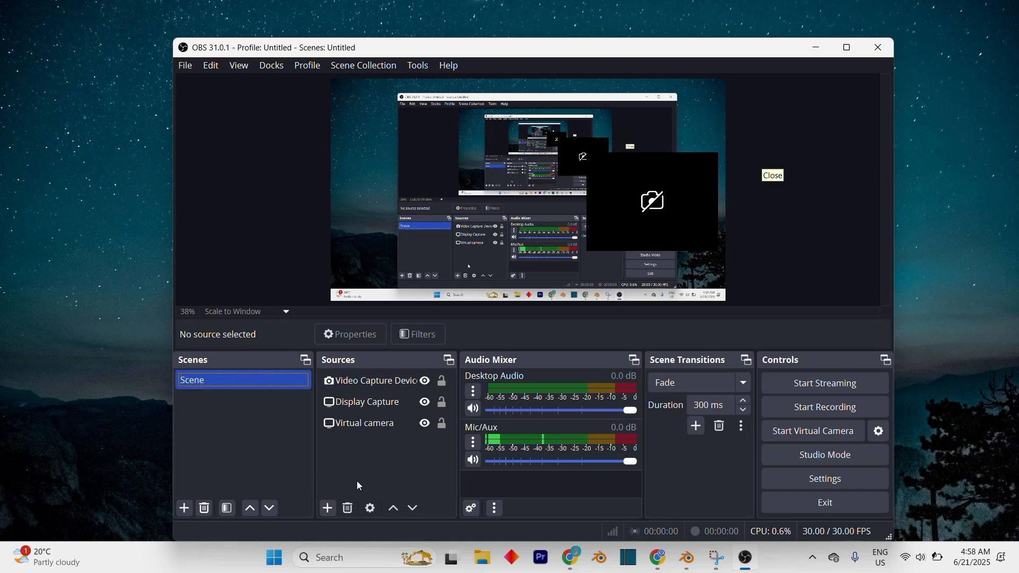
click(399, 403)
click(329, 508)
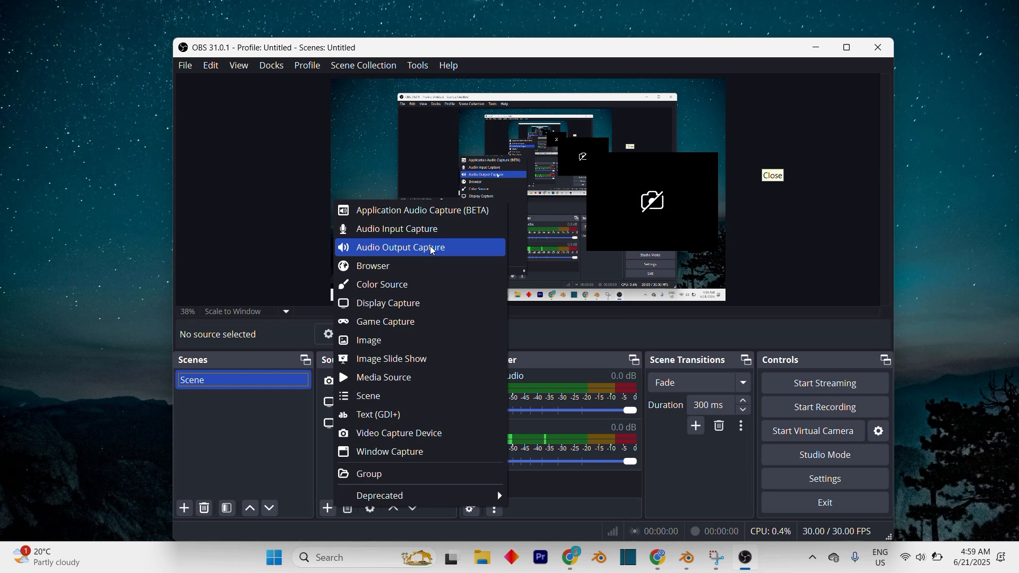
click(547, 314)
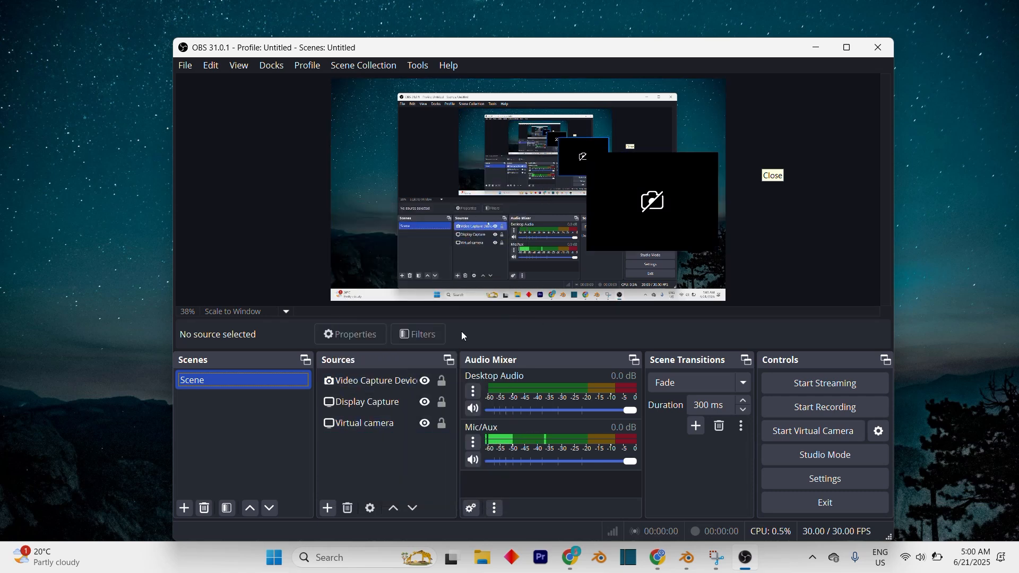
Step: Move the Video Capture Device to the preview's lower-right corner, about 1281 px from the left and 528 px from the top, and inspect the sources
drag(652, 207, 616, 194)
drag(536, 189, 693, 262)
click(380, 401)
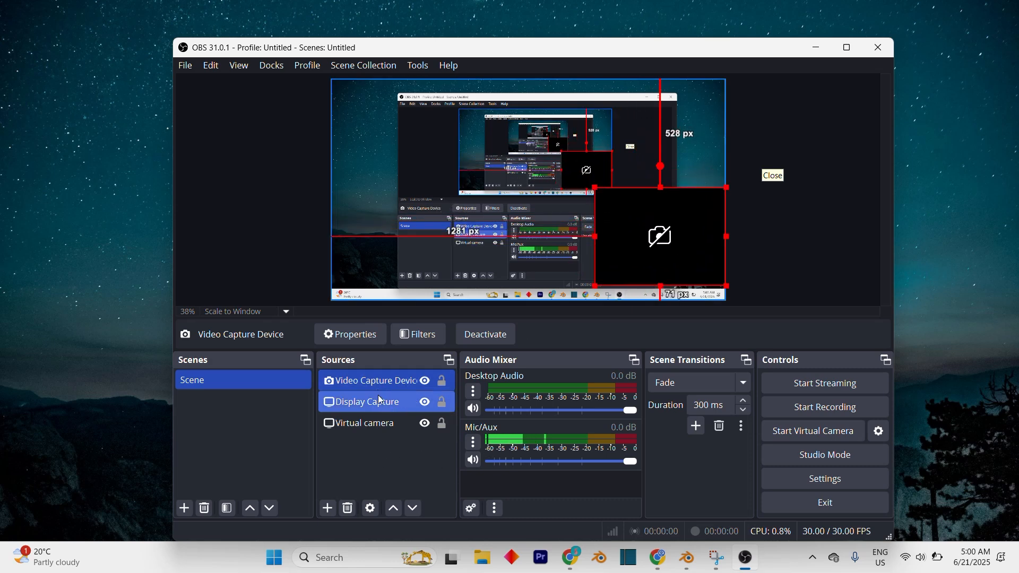
click(378, 424)
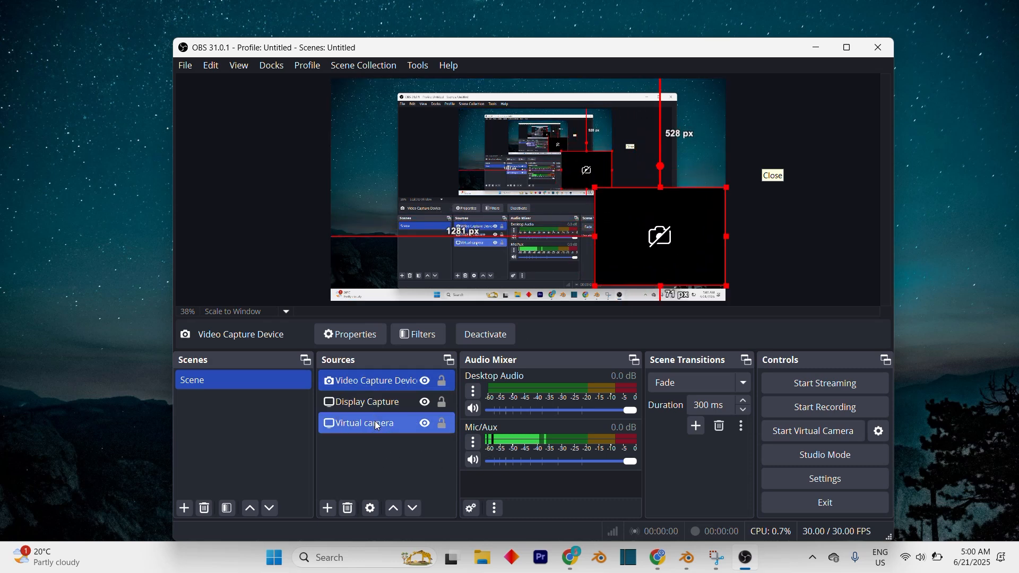
ctrl+click(389, 378)
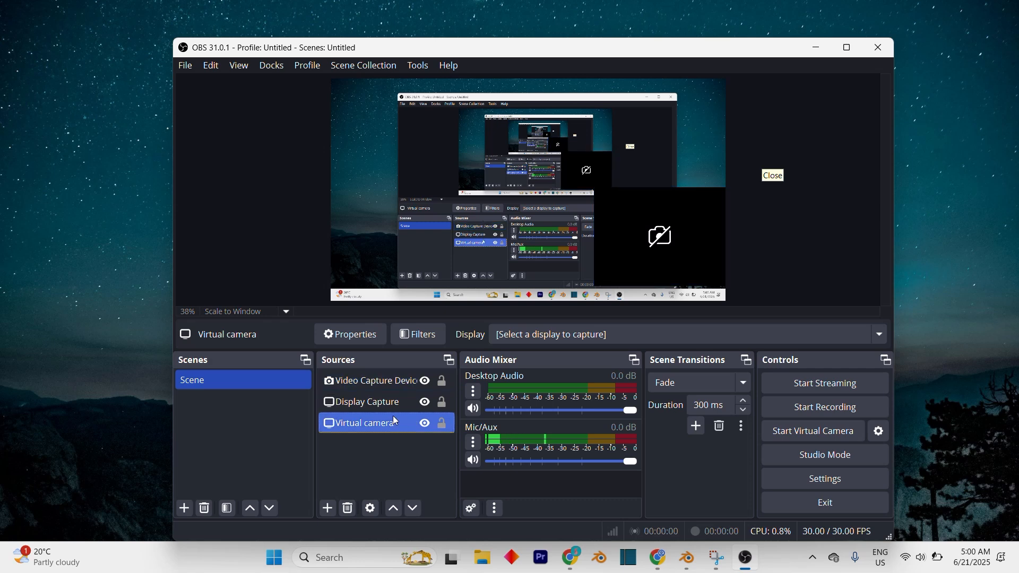
Step: Move the Virtual camera source to the top of the scene's source order, above the Video Capture Device
drag(391, 426, 390, 408)
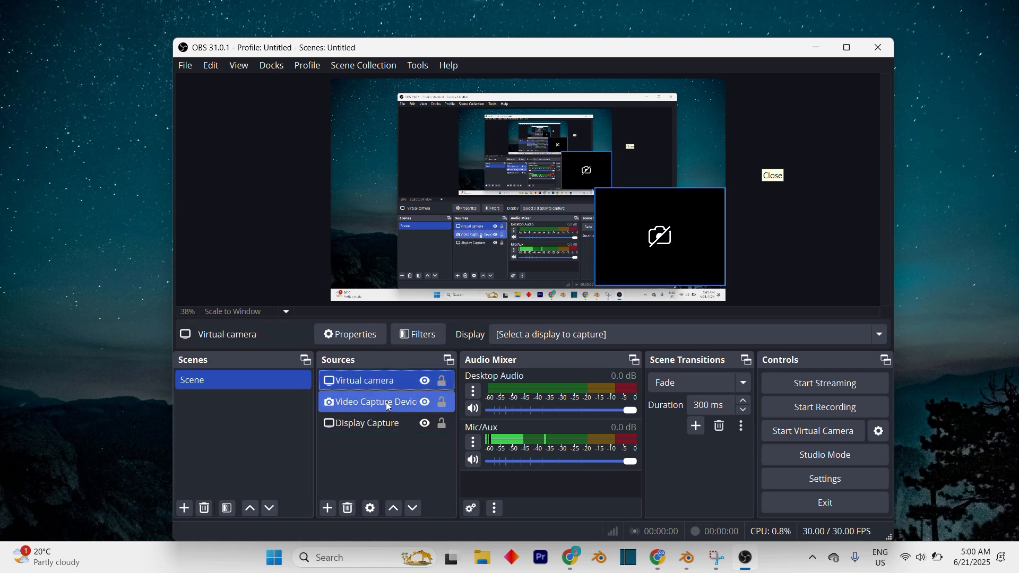
ctrl+click(384, 401)
ctrl+click(384, 421)
ctrl+click(383, 422)
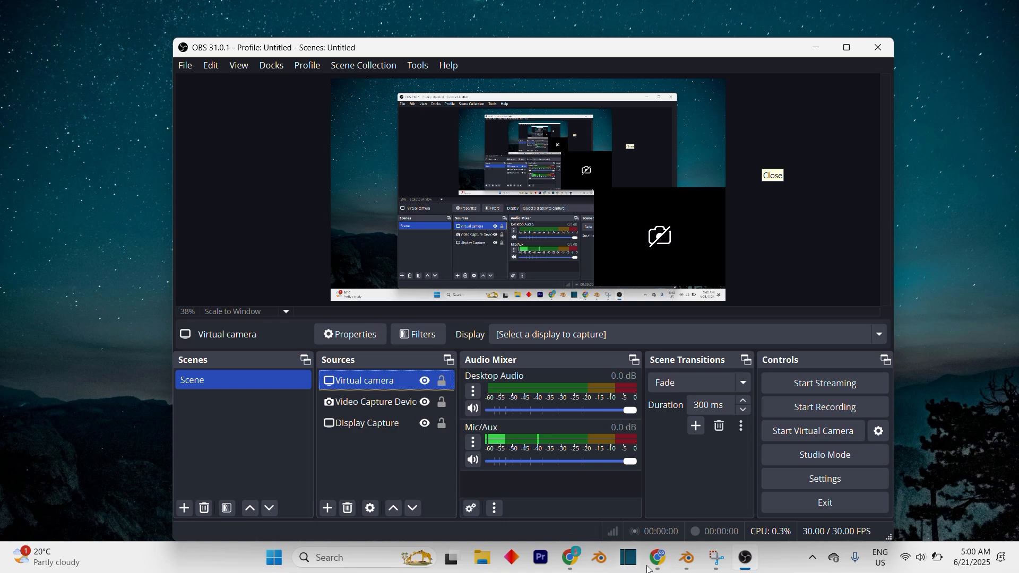
Step: Switch to the Twitch dashboard in Chrome, open the Stream Manager and dismiss the collaboration introduction
mouse_move(578, 553)
click(391, 14)
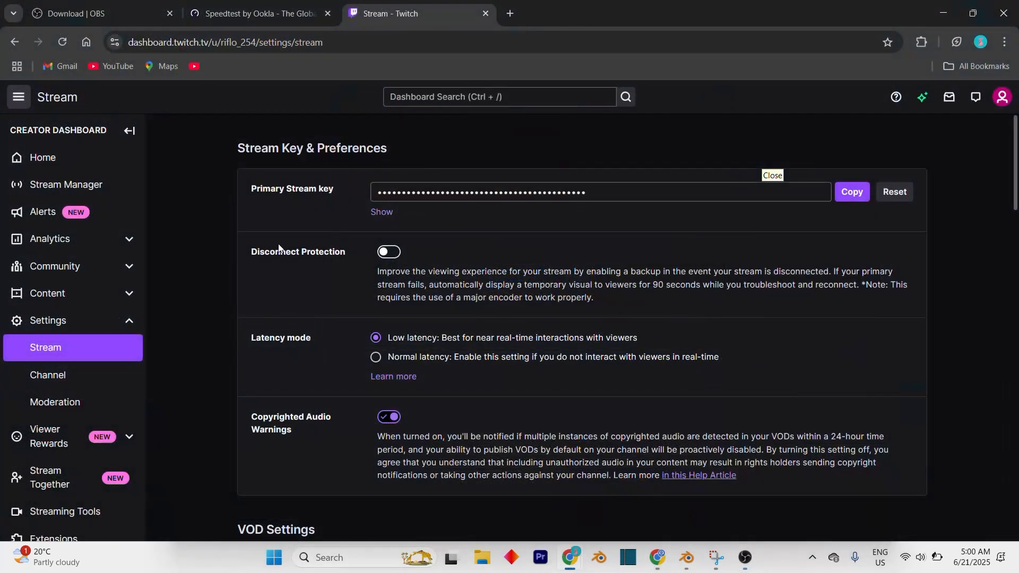
click(95, 187)
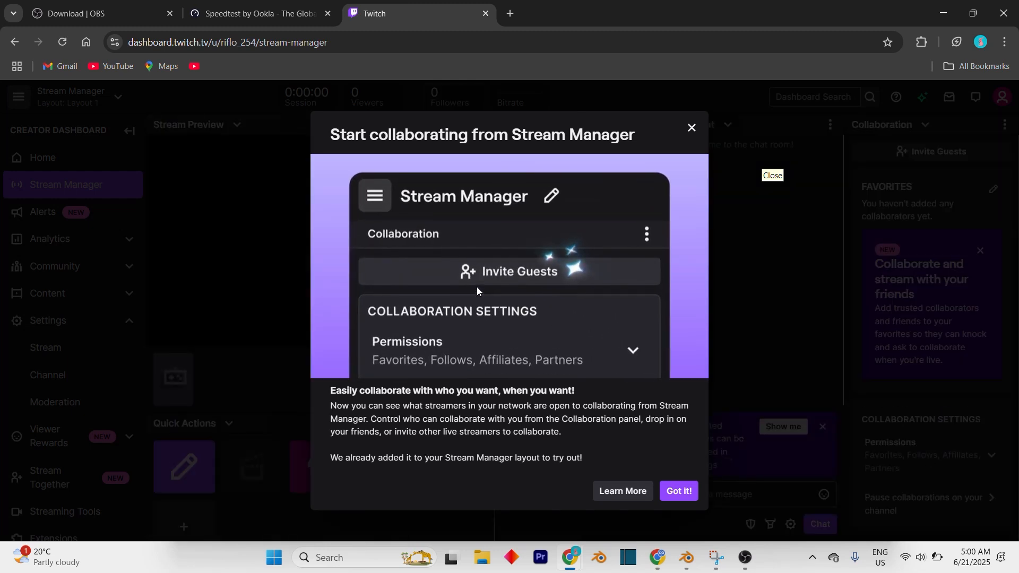
click(680, 492)
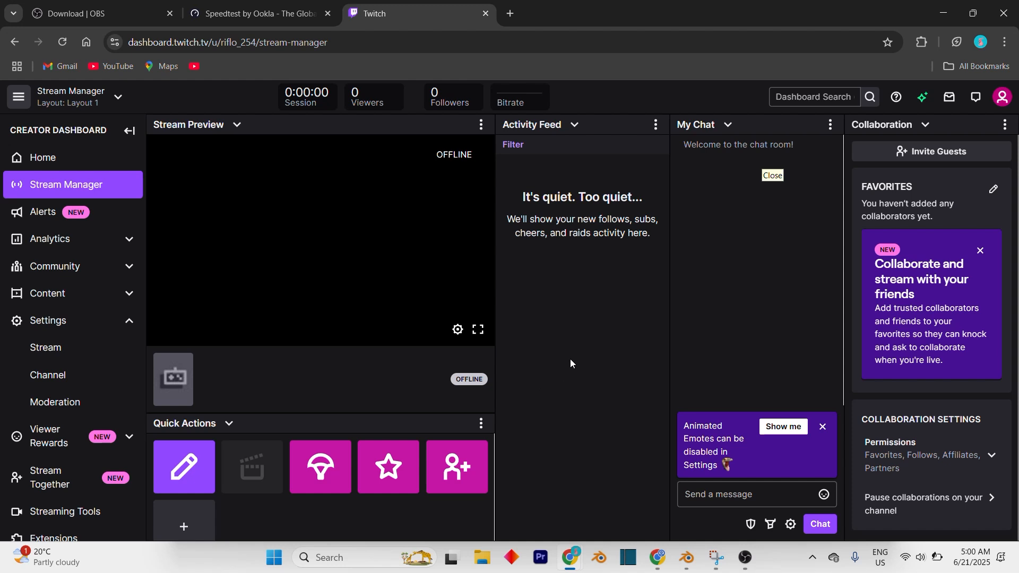
Step: Look over the stream info's title, go-live notification, category and tags fields without changing them
click(192, 478)
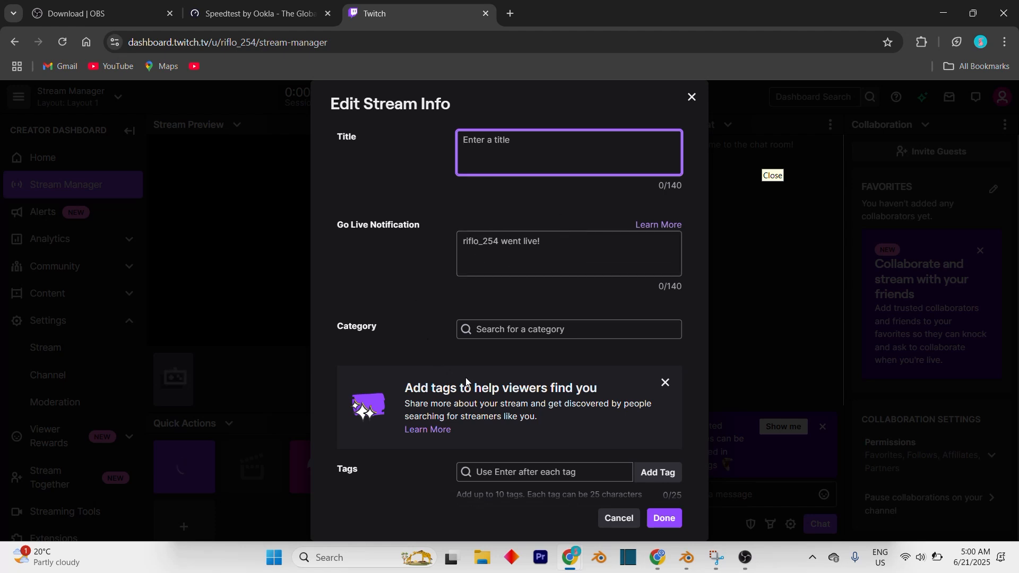
click(595, 329)
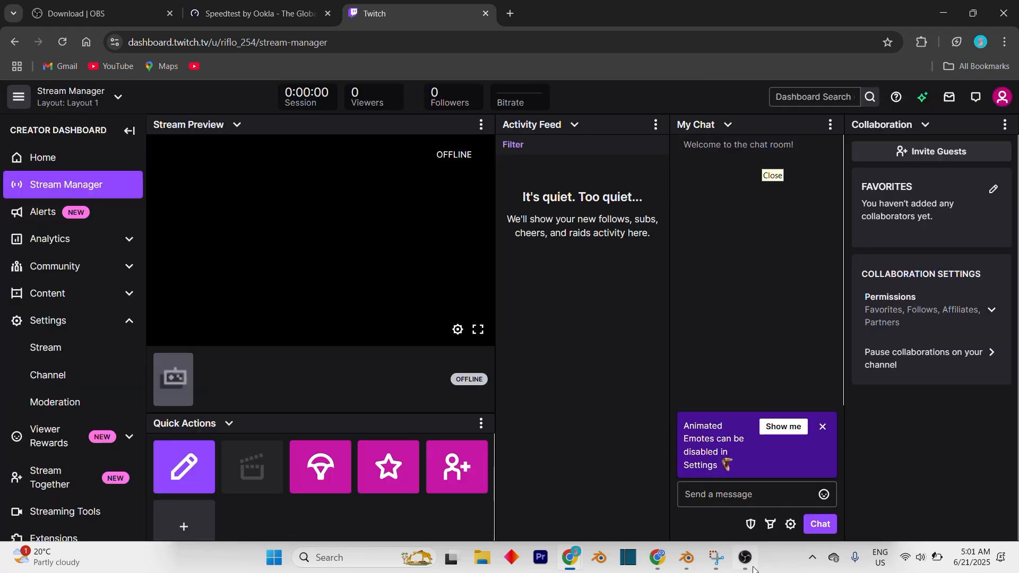
Step: Switch to OBS, start streaming, and return to Twitch's Stream Manager to check the live preview
click(748, 560)
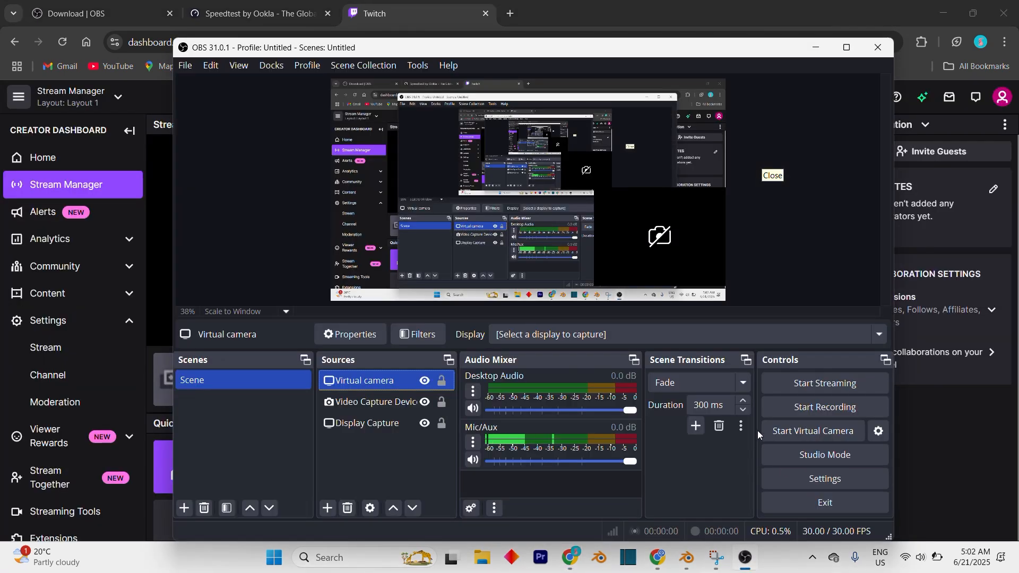
click(824, 384)
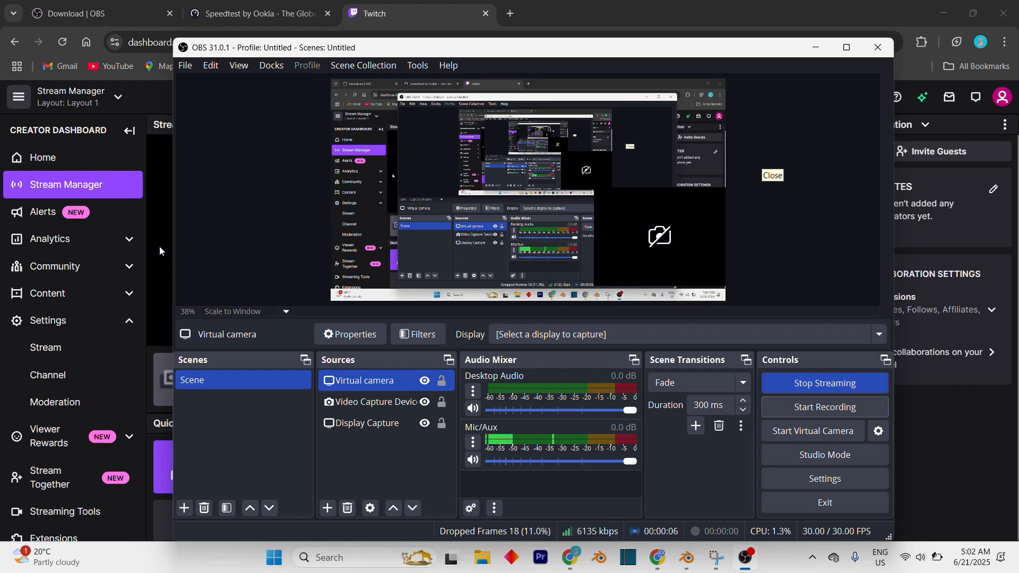
click(160, 246)
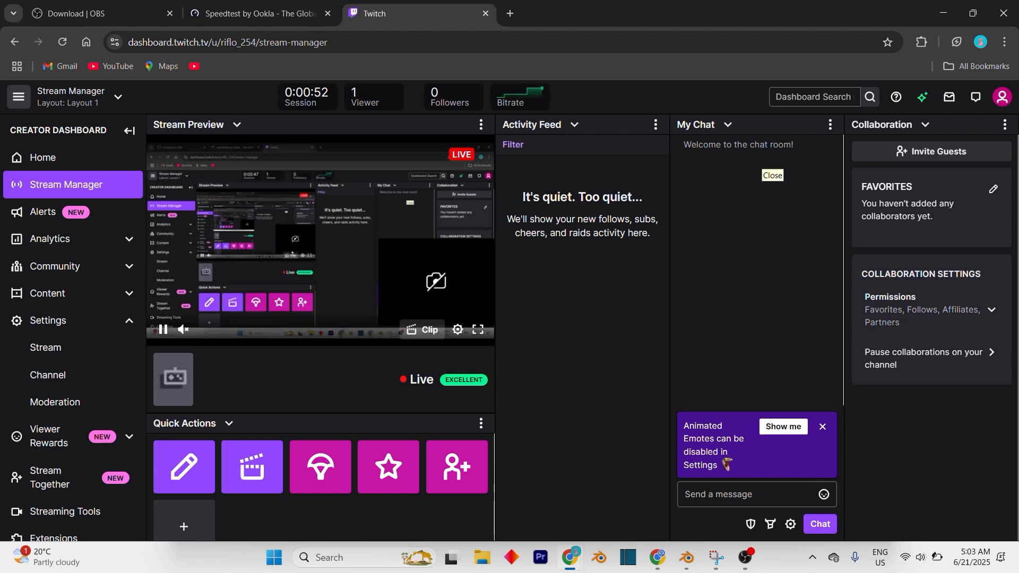
Step: Return to OBS and stop the live stream
click(746, 558)
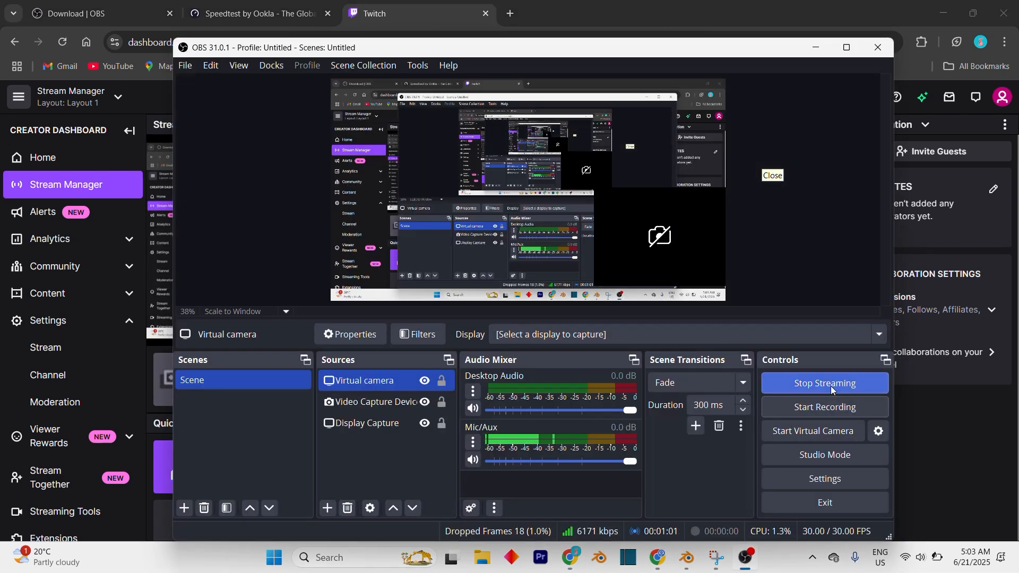
click(796, 384)
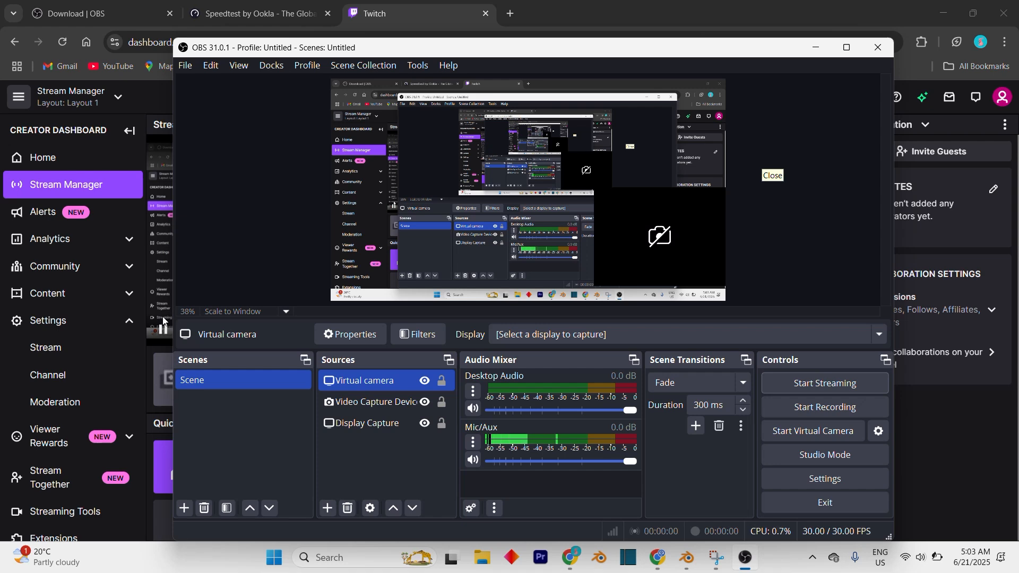
Step: Check the download and upload speeds on the Speedtest page, and return to the Twitch Stream Manager
click(266, 15)
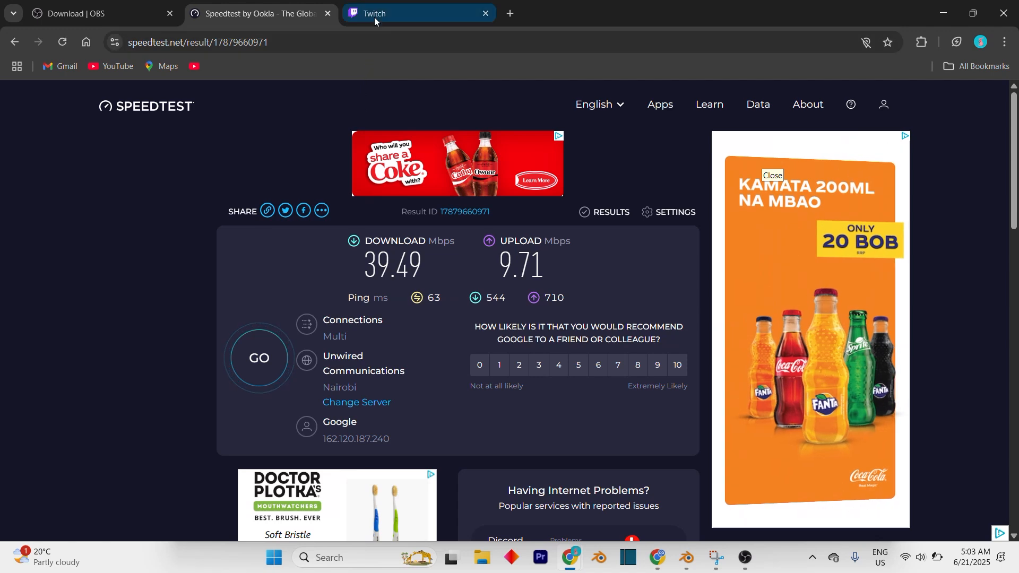
click(374, 16)
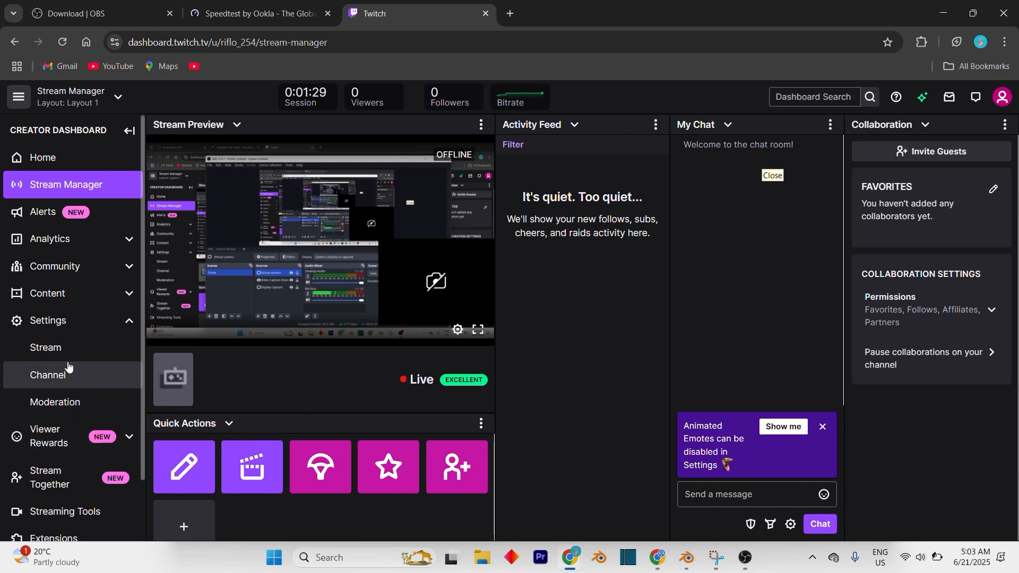
Step: Move the OBS window out of the way and inspect the bitrate and the Stream Preview's alternative views in Twitch's Stream Manager
click(745, 557)
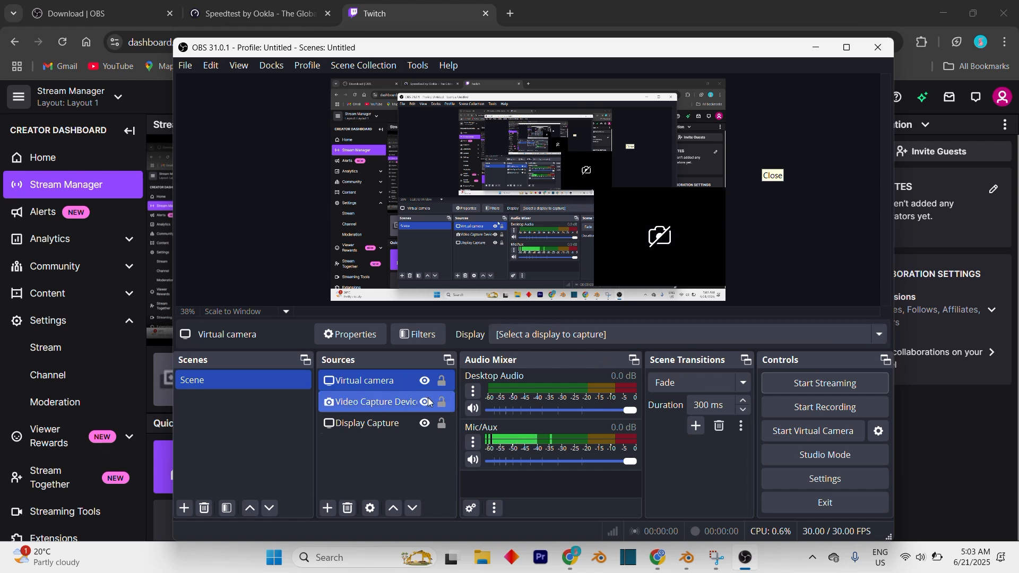
drag(688, 52, 700, 413)
click(529, 100)
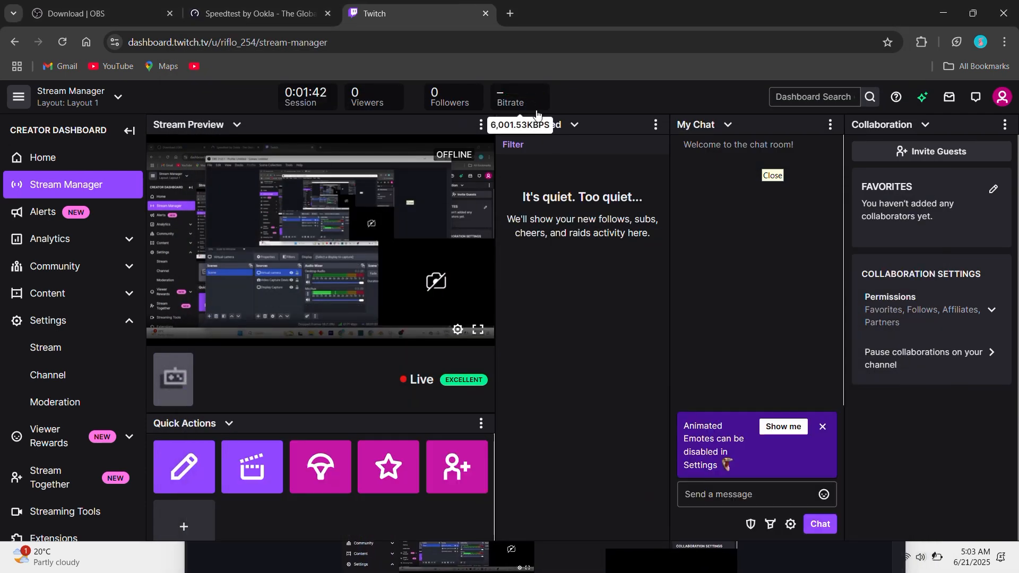
mouse_move(528, 93)
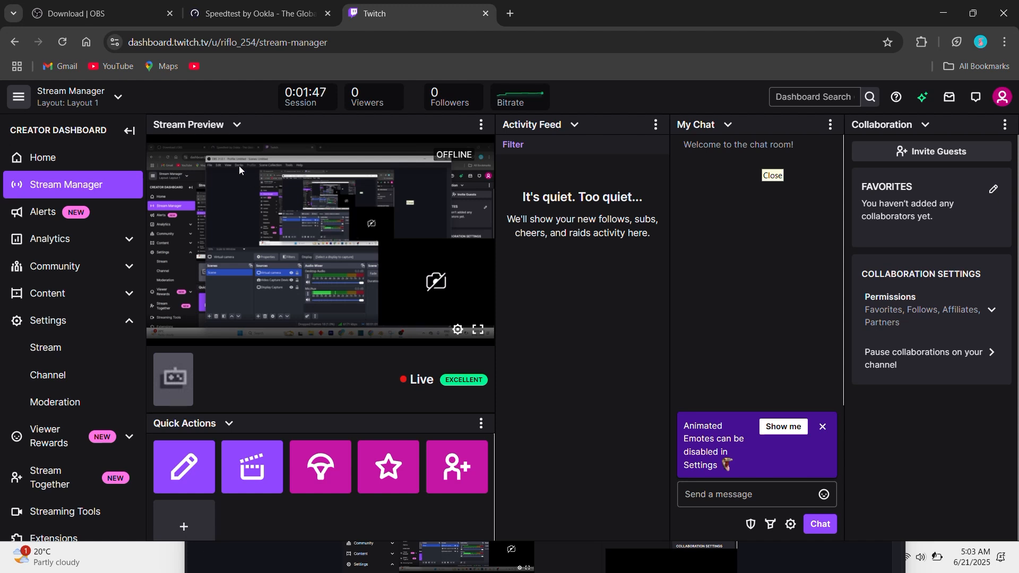
click(235, 126)
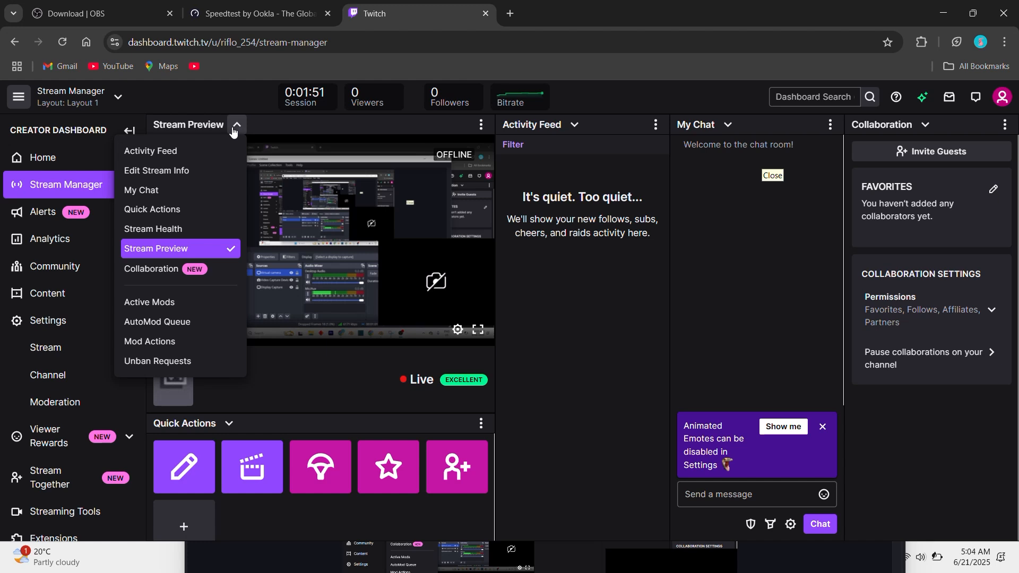
click(235, 127)
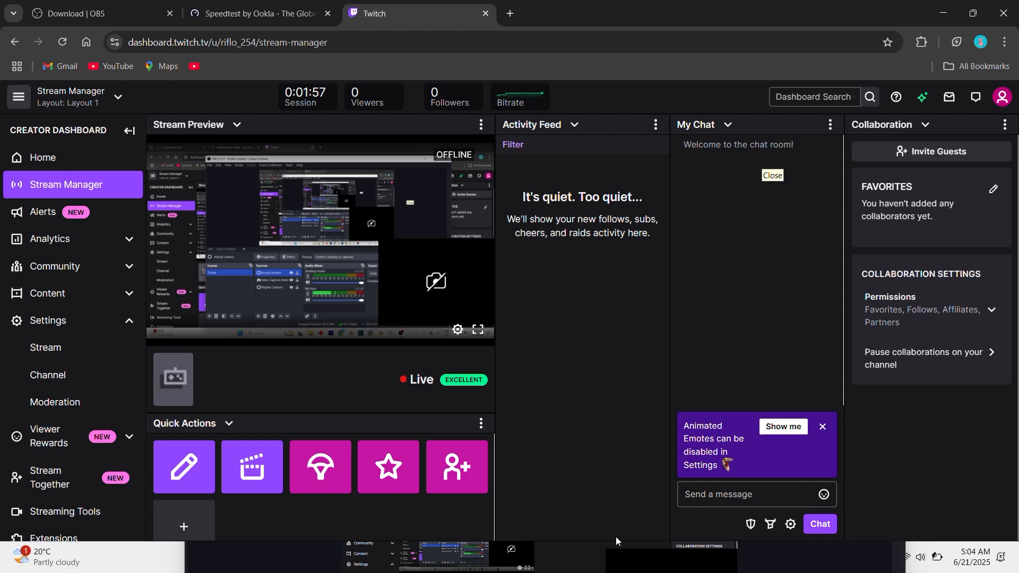
Step: Bring OBS back to the front with Display Capture selected, and move its window up into view
click(508, 555)
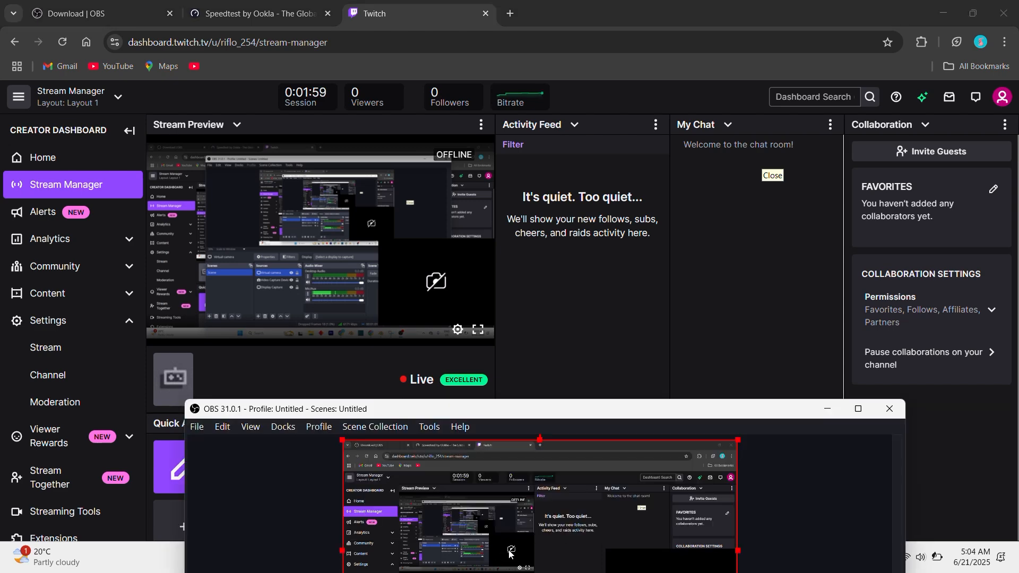
drag(542, 416, 538, 117)
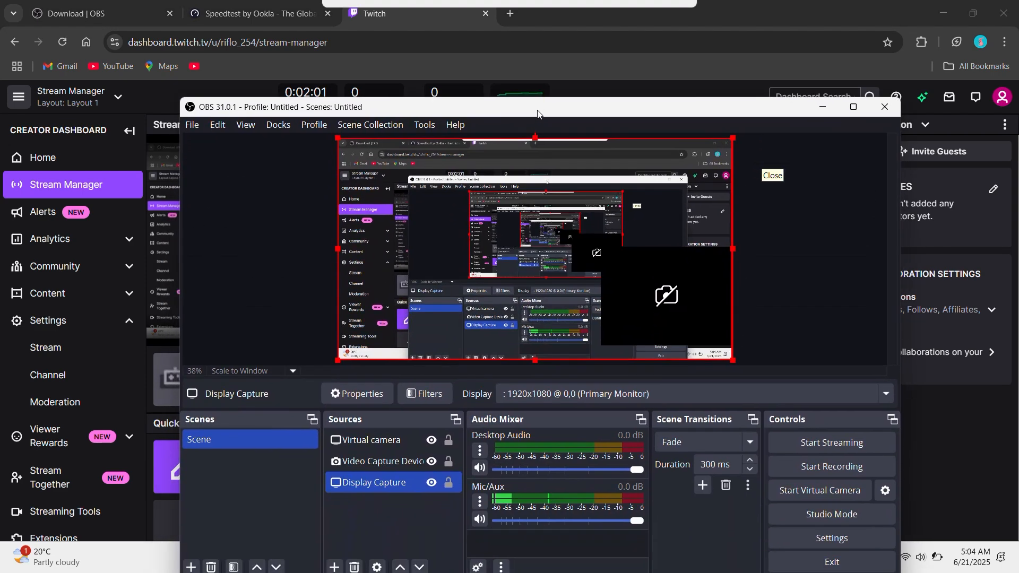